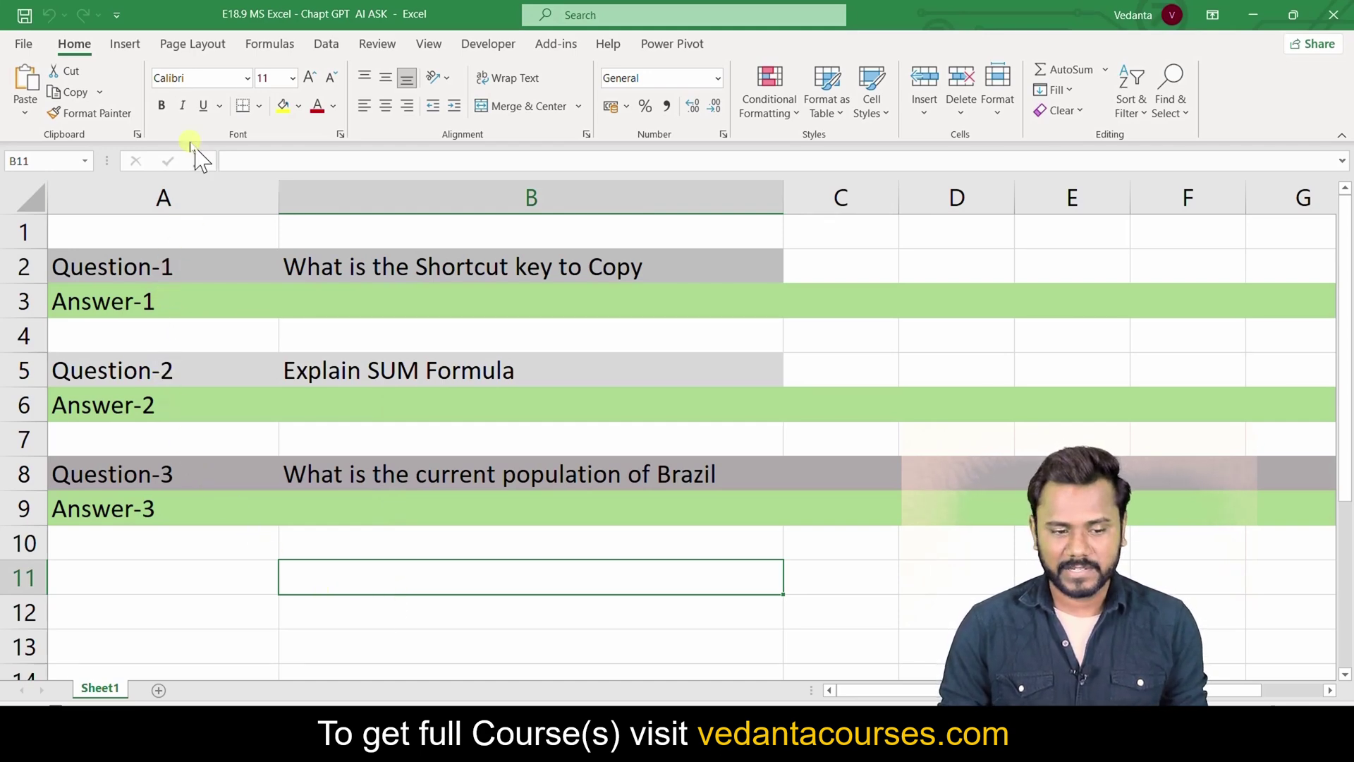
# Search the Office Add-ins store for "chatGpt for excel".
pyautogui.click(127, 45)
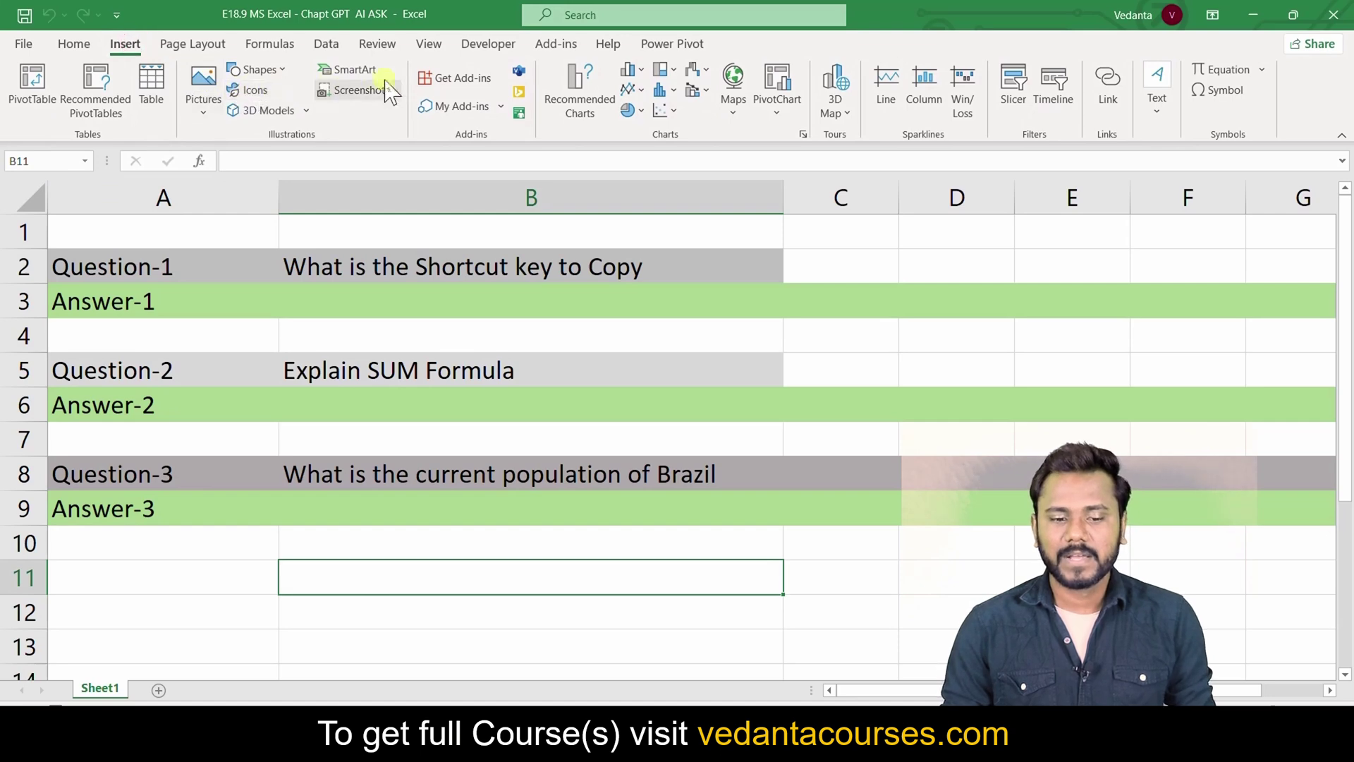
pyautogui.click(455, 76)
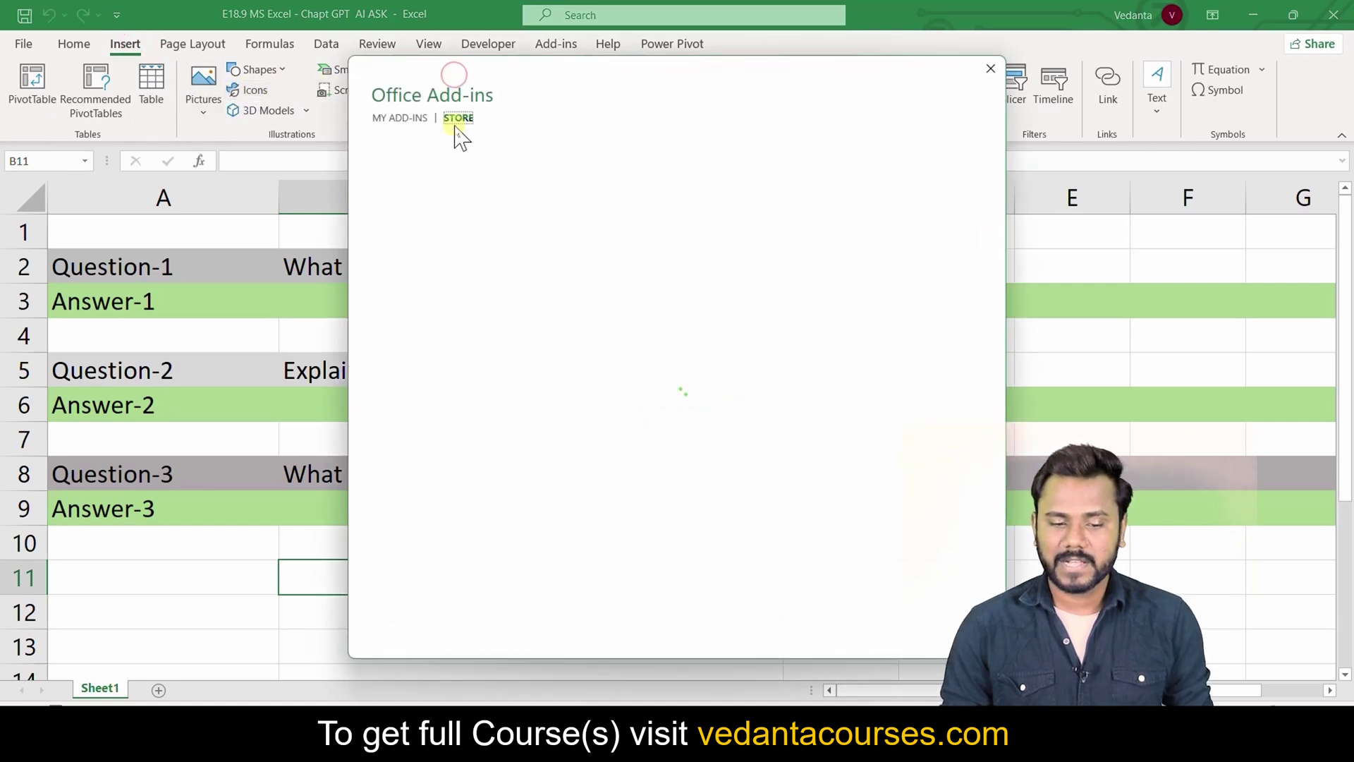
pyautogui.click(473, 198)
pyautogui.write('c')
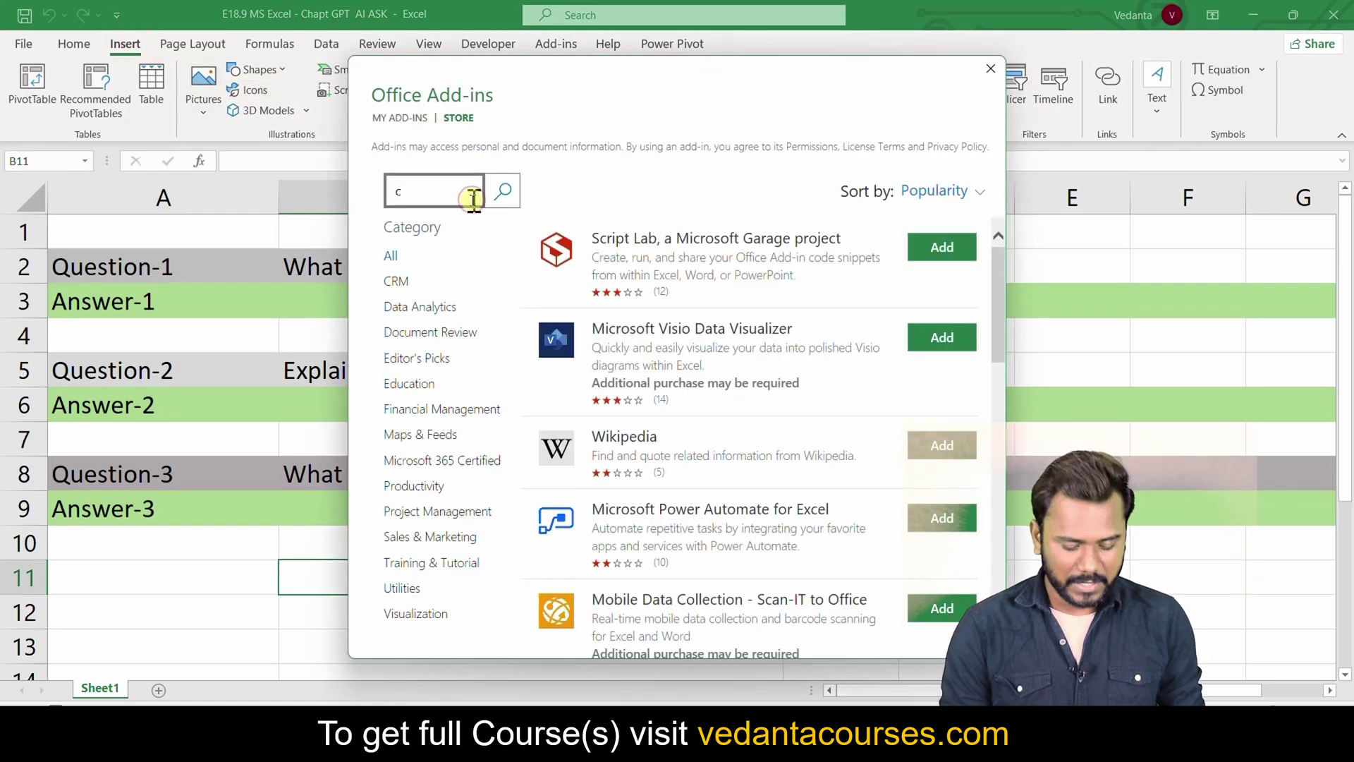
pyautogui.write('hatGpt ')
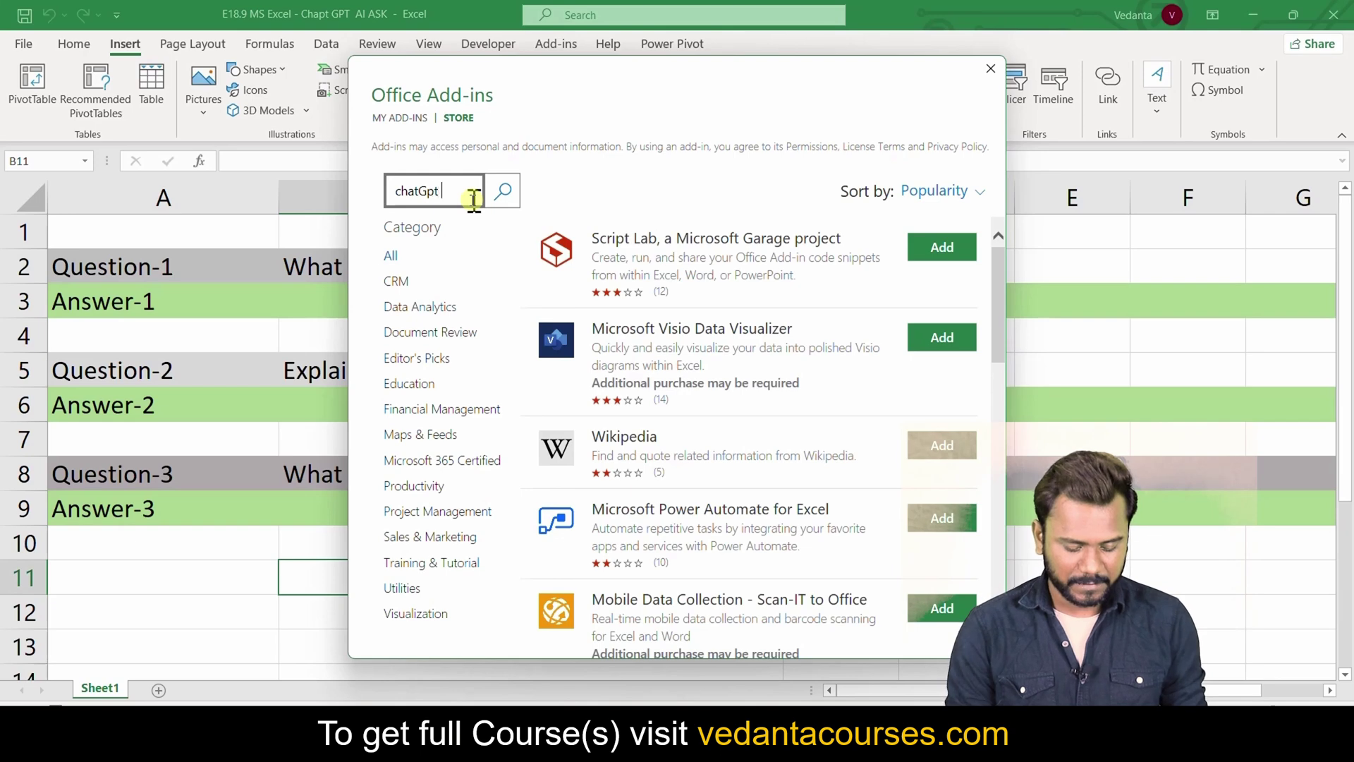
pyautogui.write('for excel')
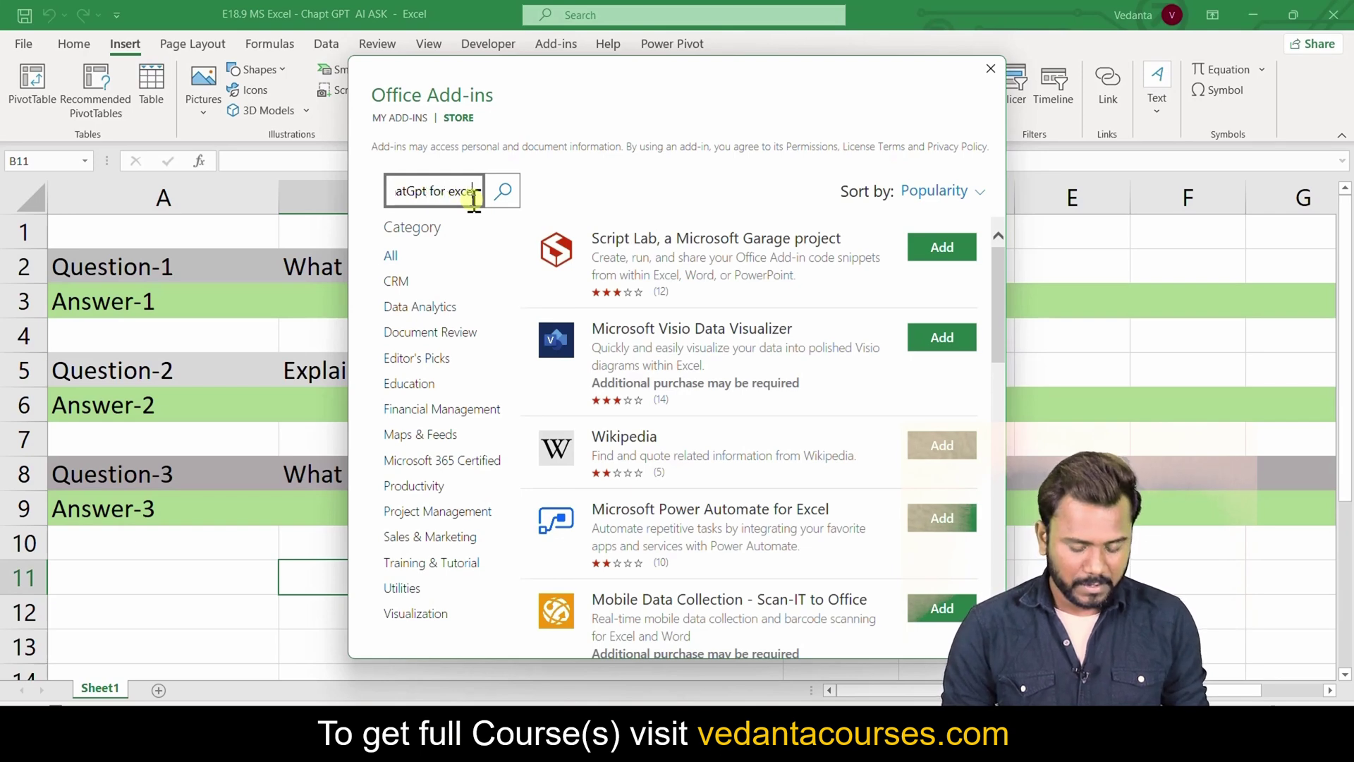
pyautogui.press('Return')
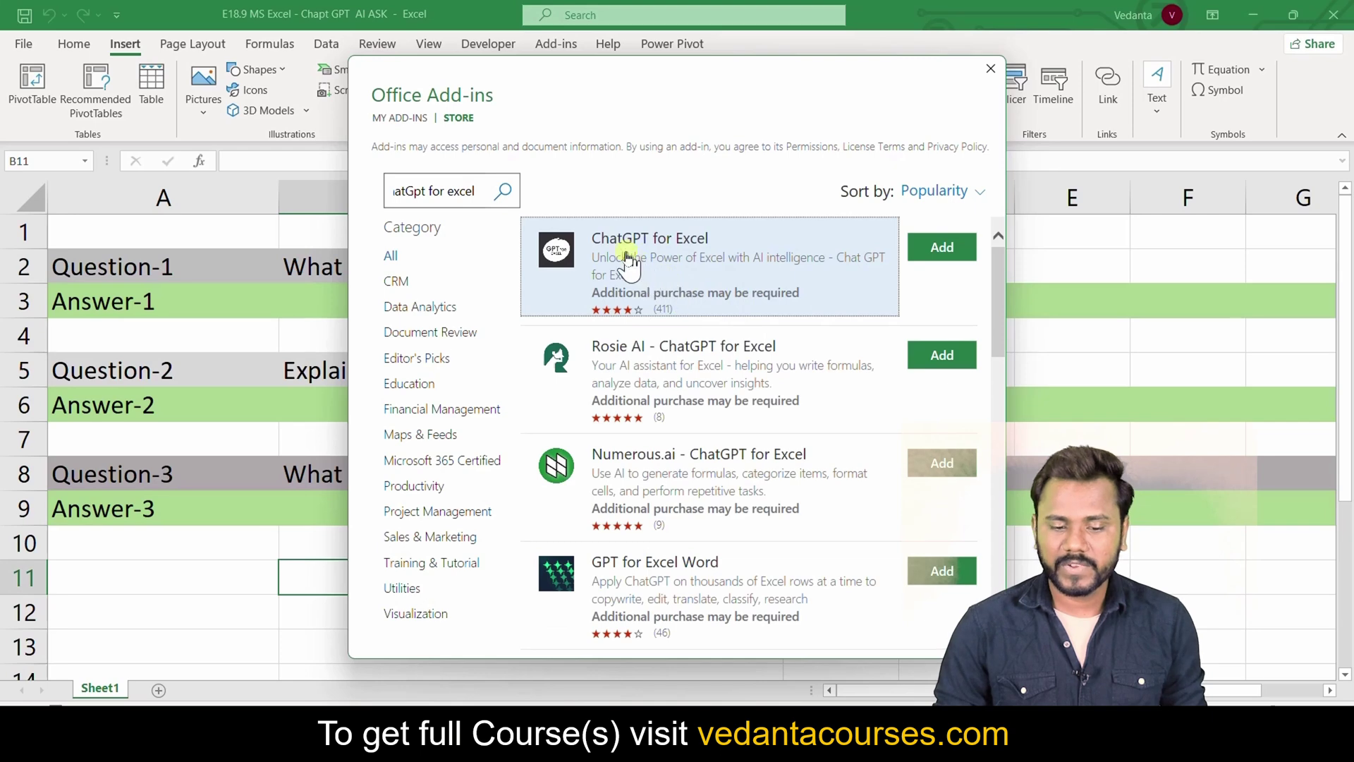
# Add the ChatGPT for Excel add-in from the store, accept its terms and dismiss the activation notice.
pyautogui.click(936, 250)
pyautogui.click(861, 378)
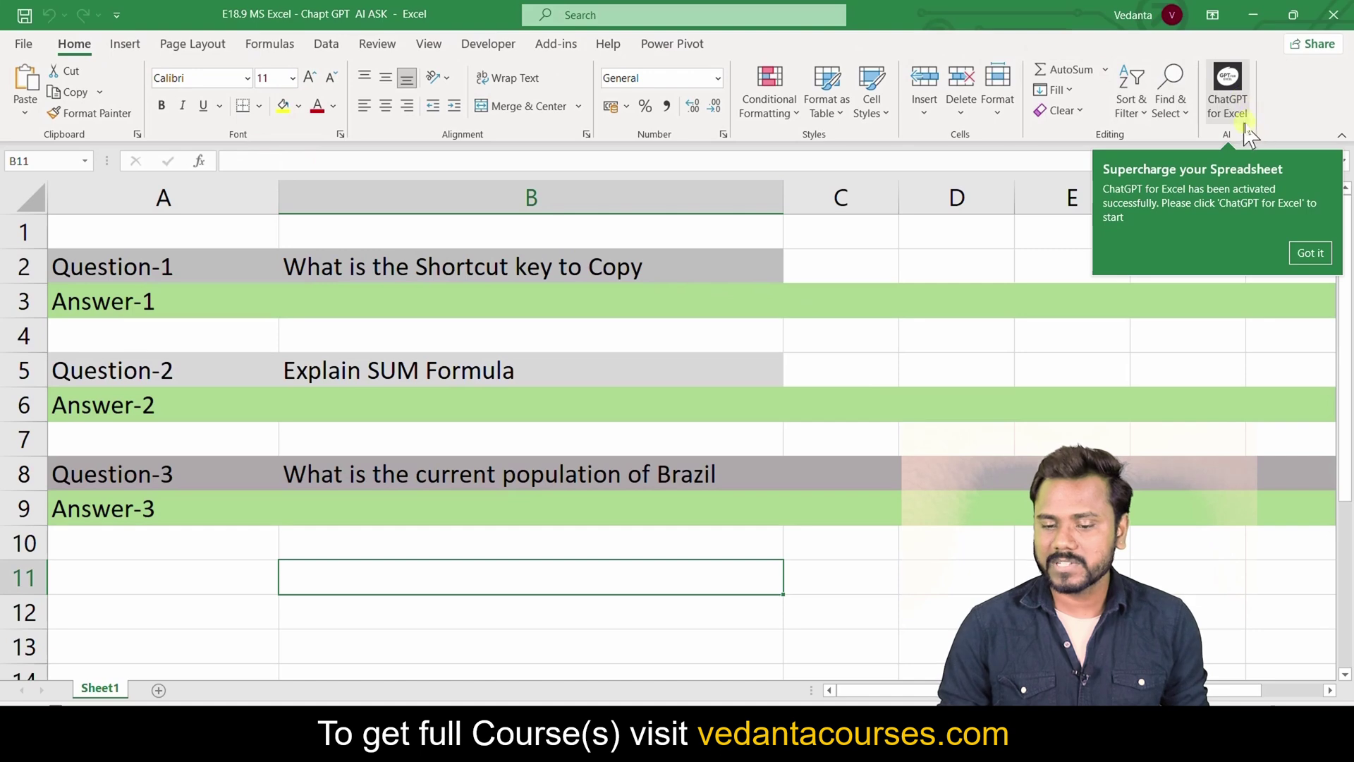
pyautogui.click(1306, 252)
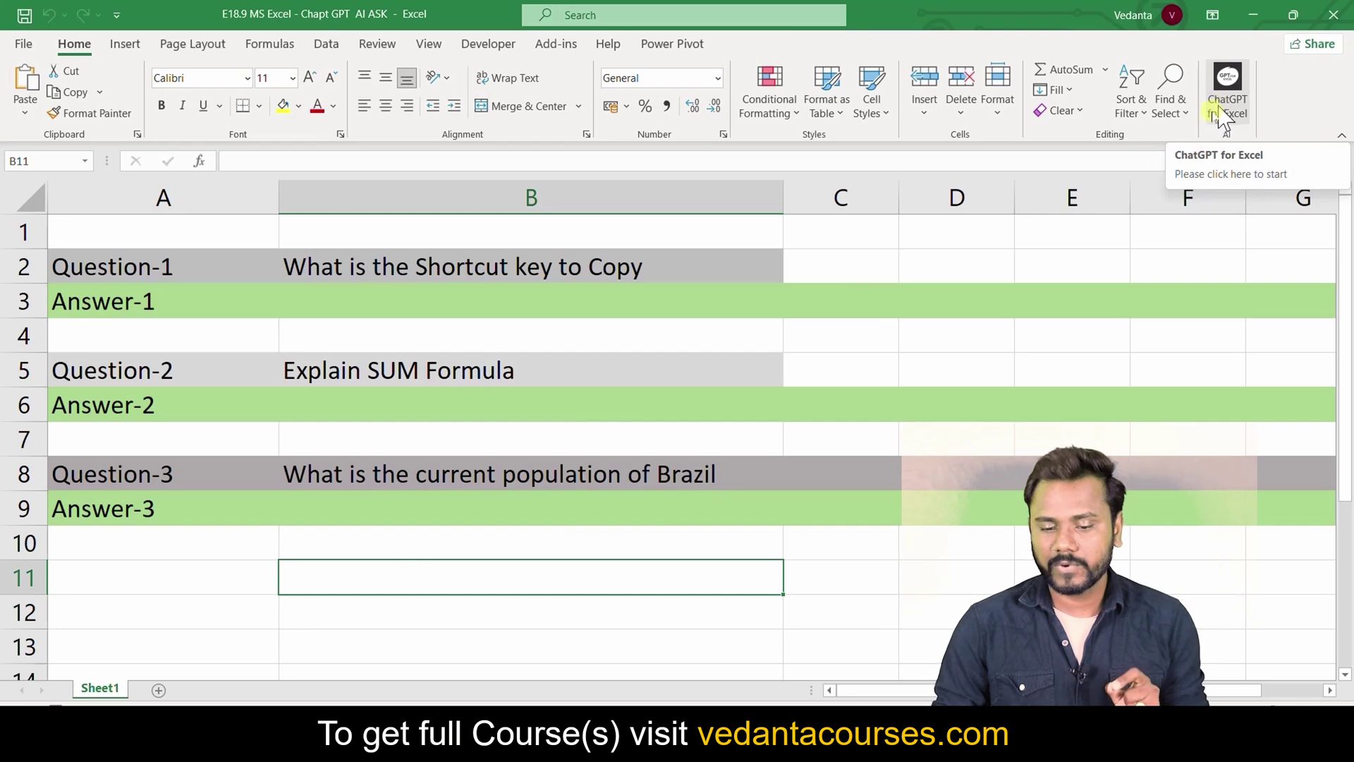
# Examine the AI functions offered for a formula starting with =ai. in cell C11, leaving the cell empty.
pyautogui.click(848, 580)
pyautogui.write('=')
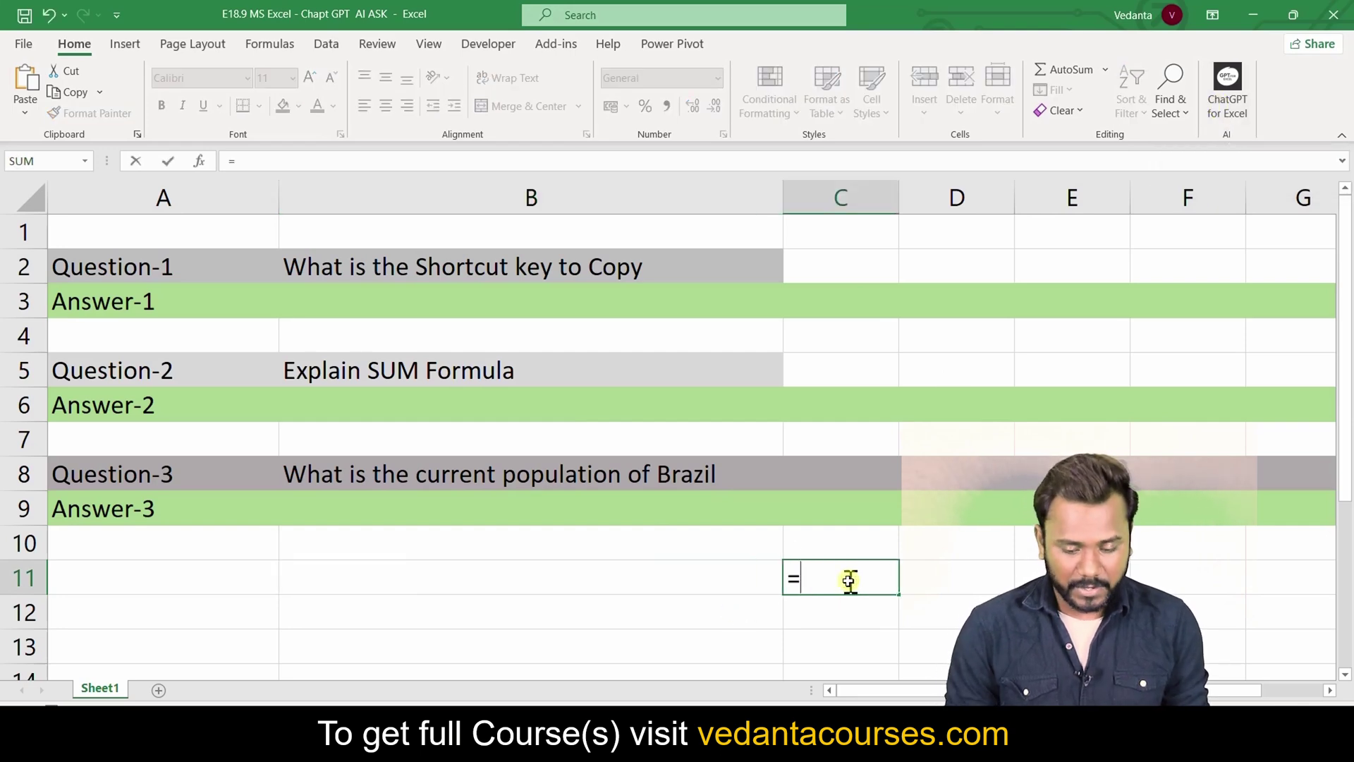
pyautogui.write('ai.')
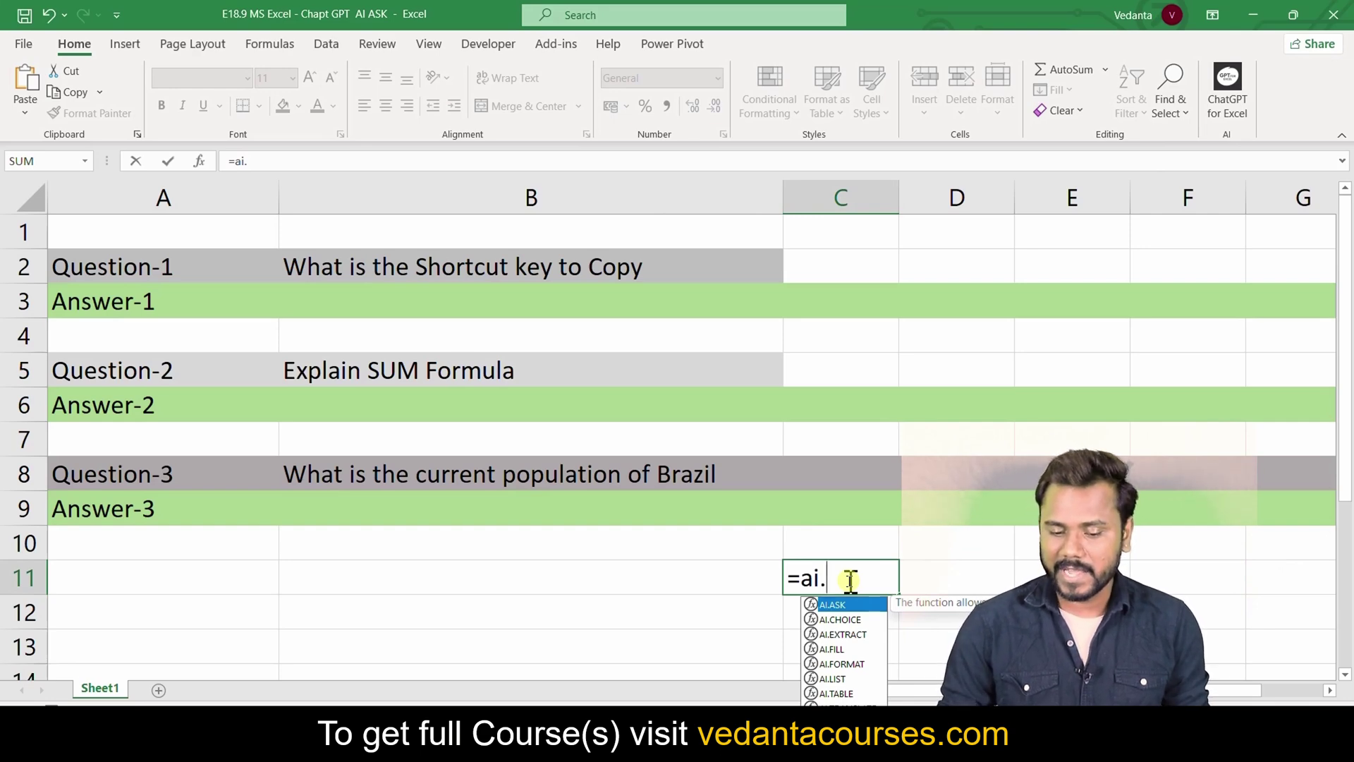
pyautogui.press('Down')
pyautogui.press('Down')
pyautogui.press('Down')
pyautogui.press('Down')
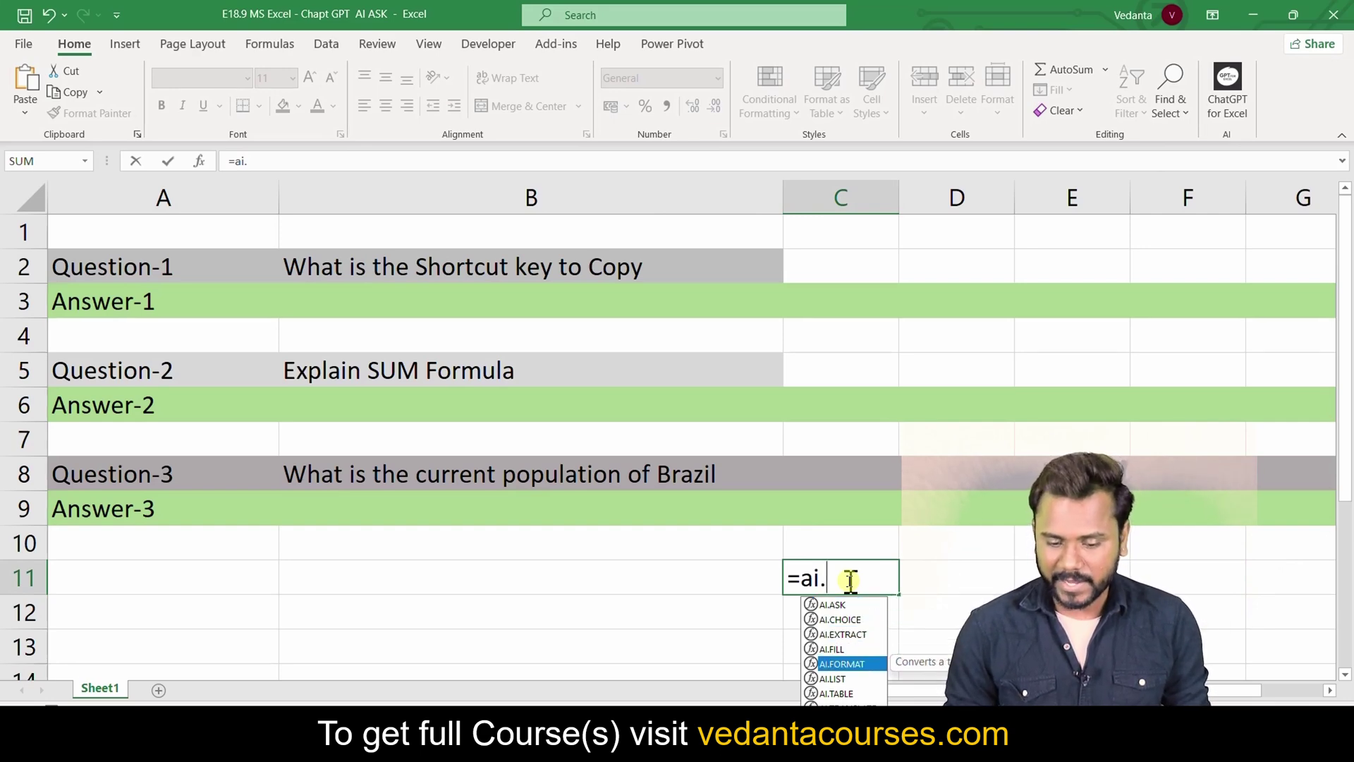
pyautogui.press('Down')
pyautogui.press('Down')
pyautogui.press('Up')
pyautogui.press('Up')
pyautogui.press('Up')
pyautogui.press('Up')
pyautogui.press('Up')
pyautogui.press('Up')
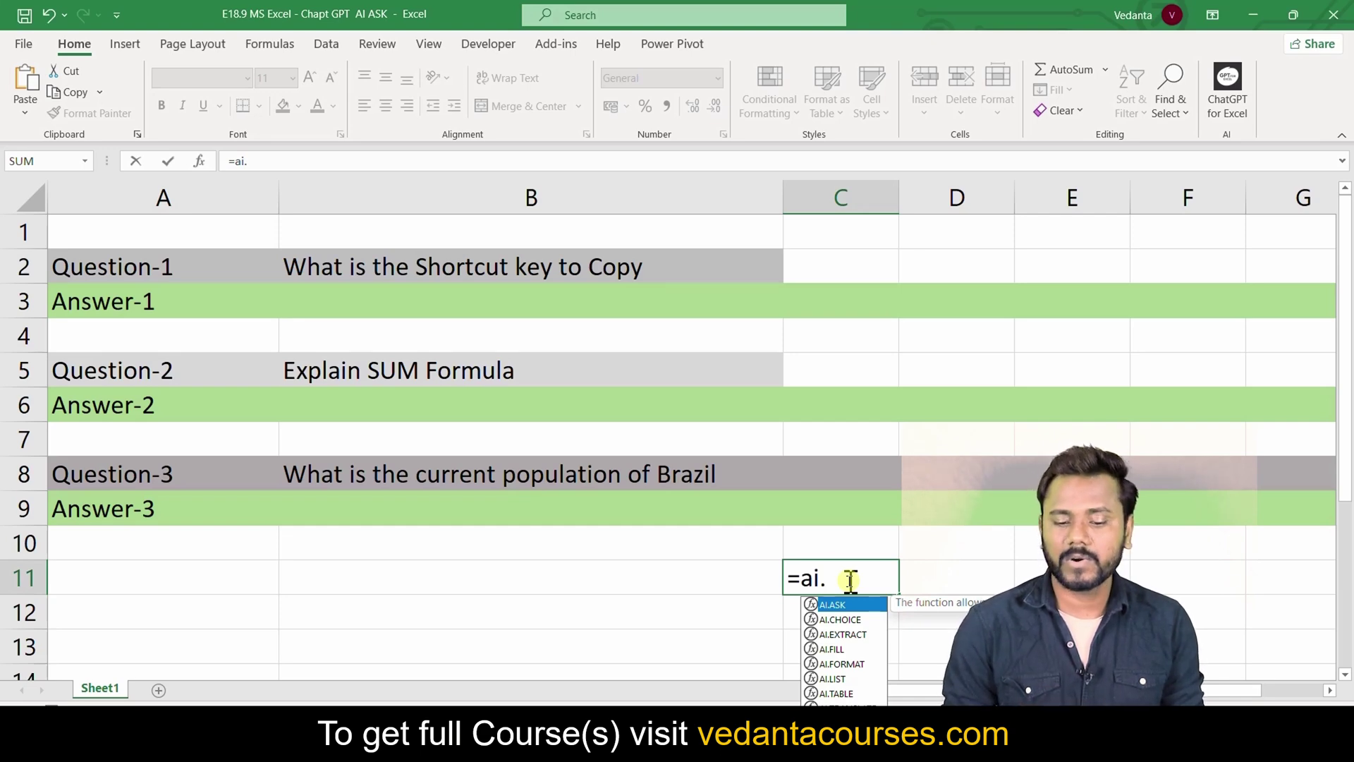
pyautogui.press('Escape')
pyautogui.press('Escape')
pyautogui.click(633, 571)
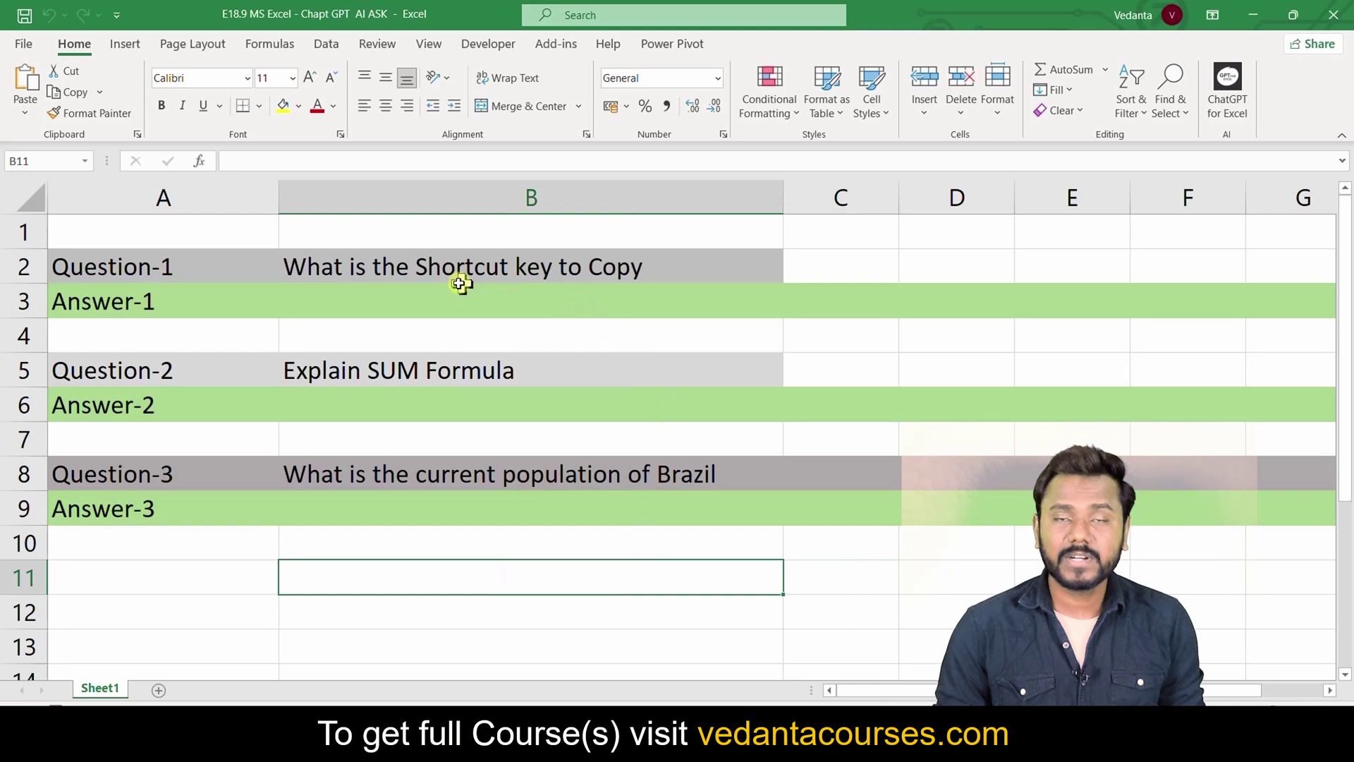
# Answer Question-1 by entering the formula =AI.ASK(B2) in cell B3.
pyautogui.click(332, 308)
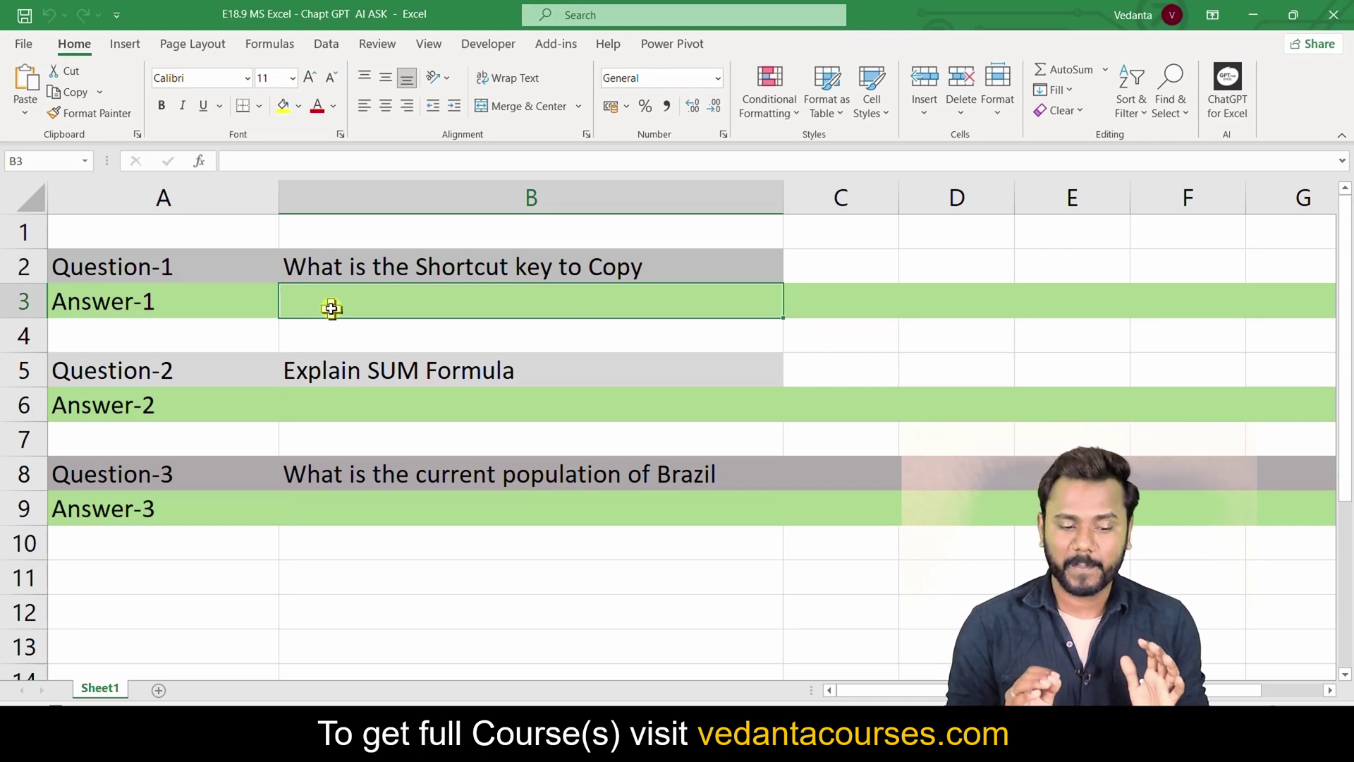
pyautogui.click(331, 271)
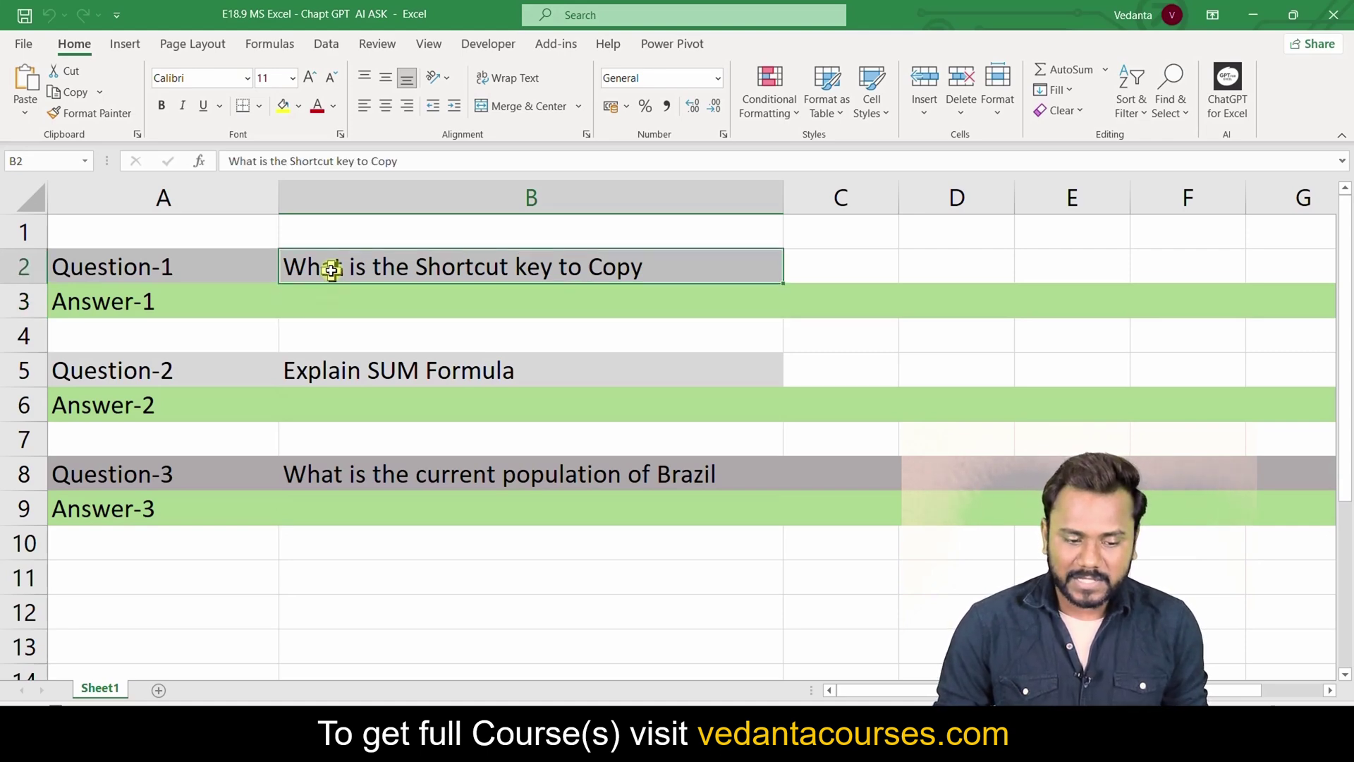
pyautogui.click(321, 299)
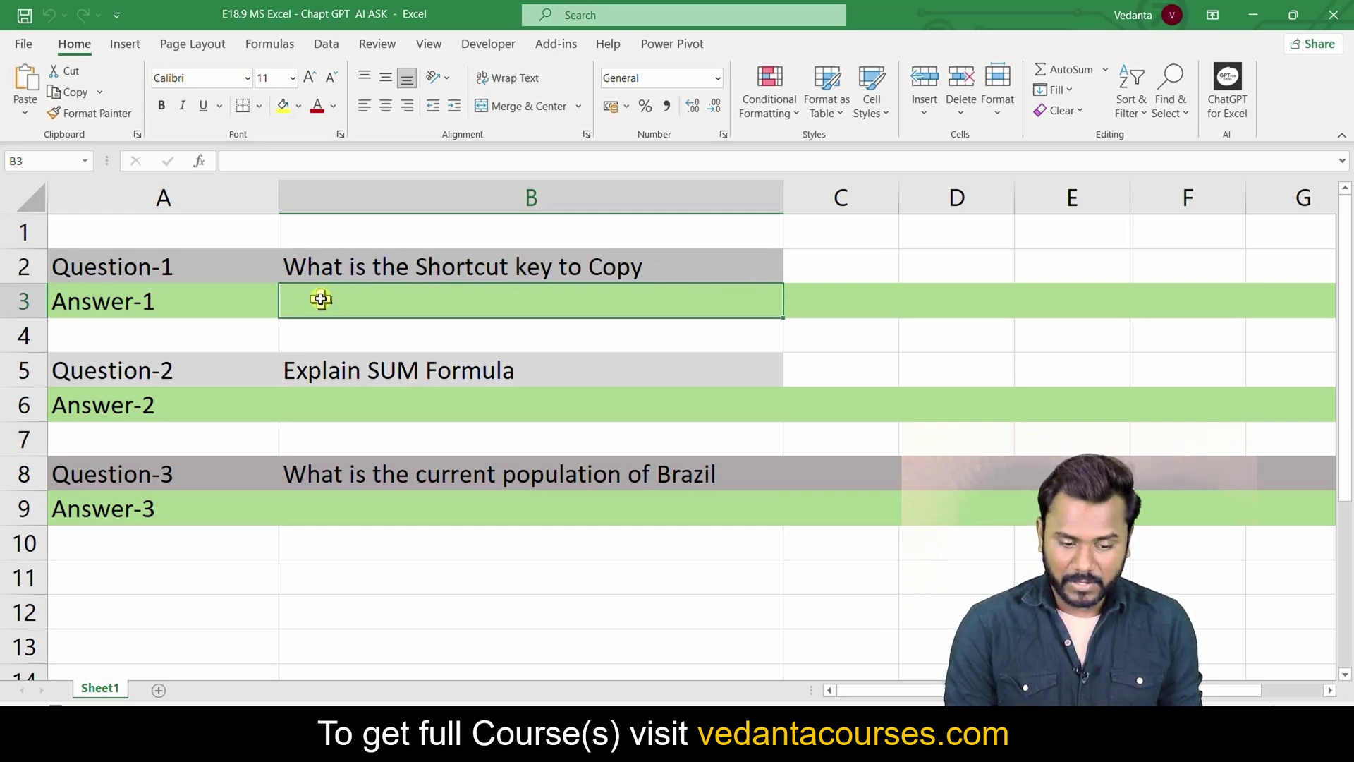
pyautogui.write('=ai')
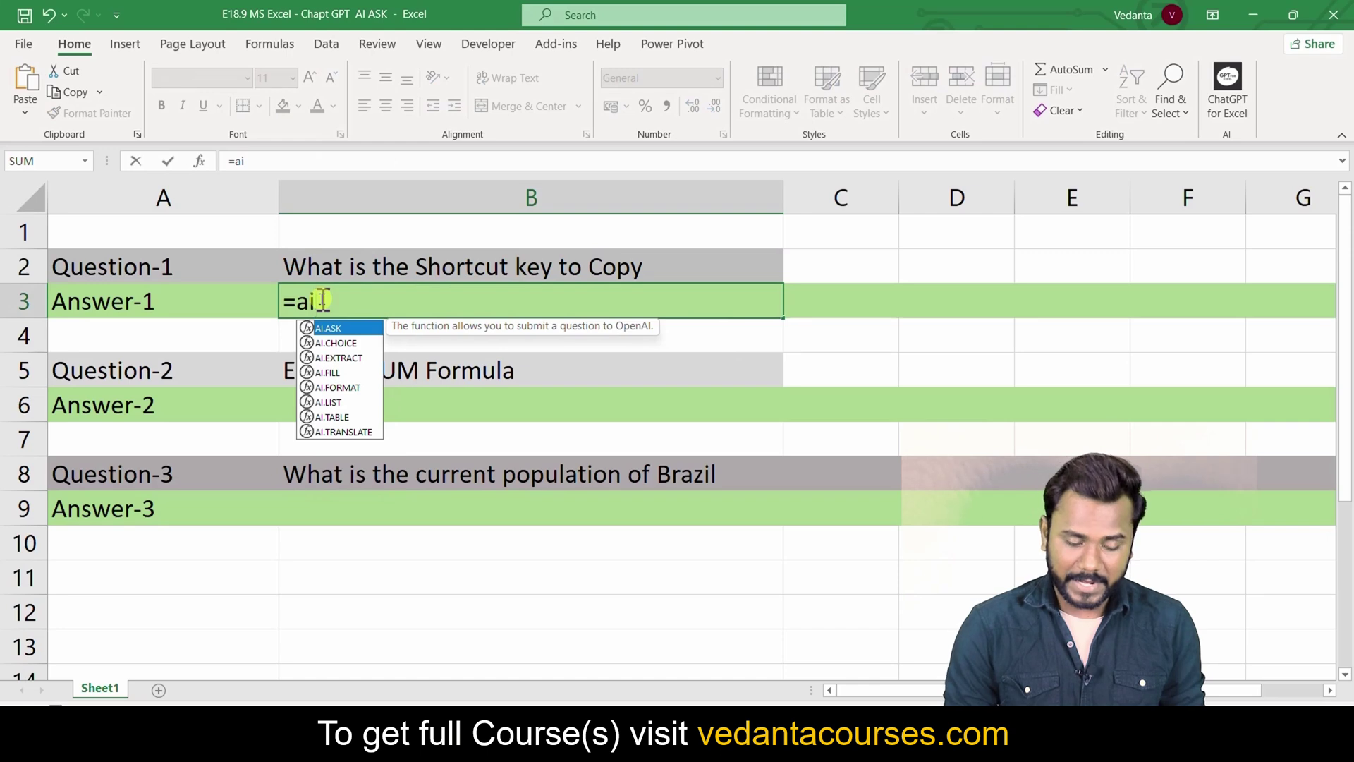
pyautogui.press('Tab')
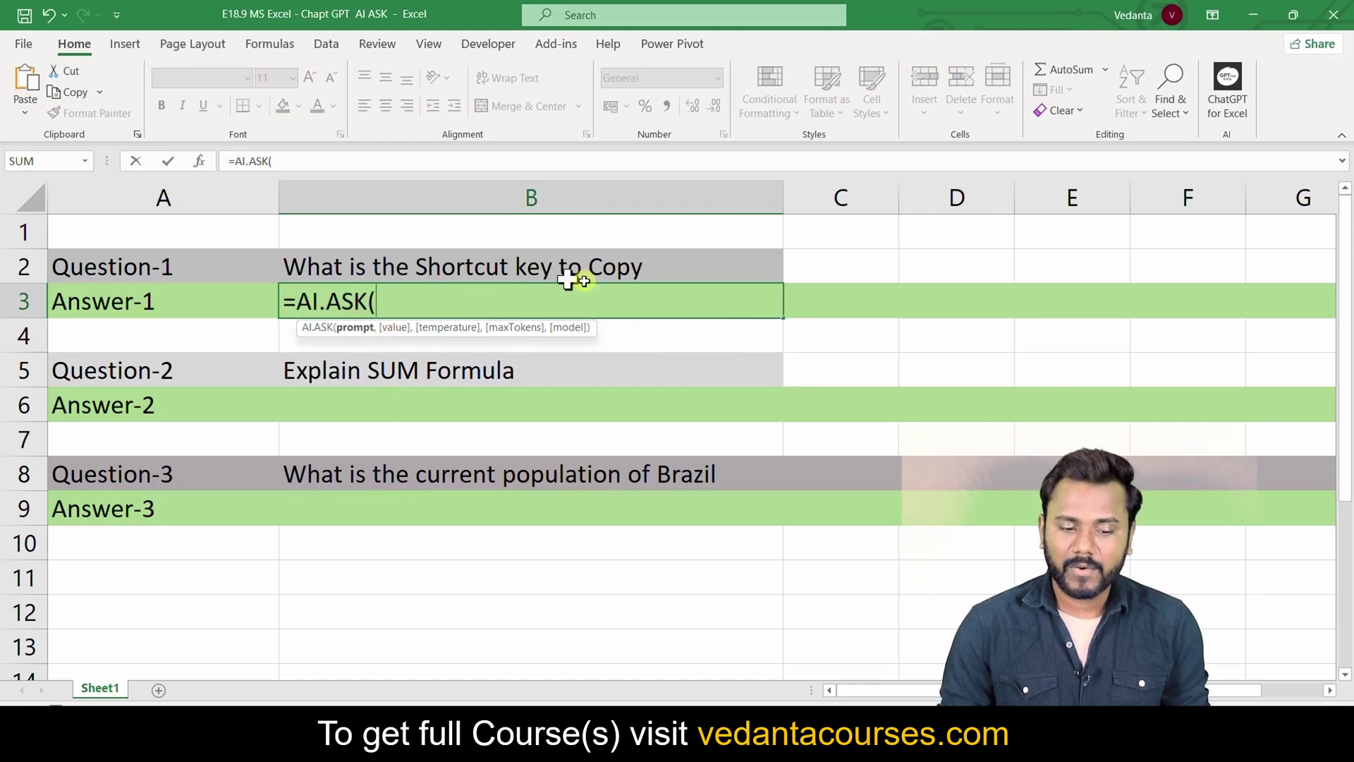
pyautogui.click(527, 257)
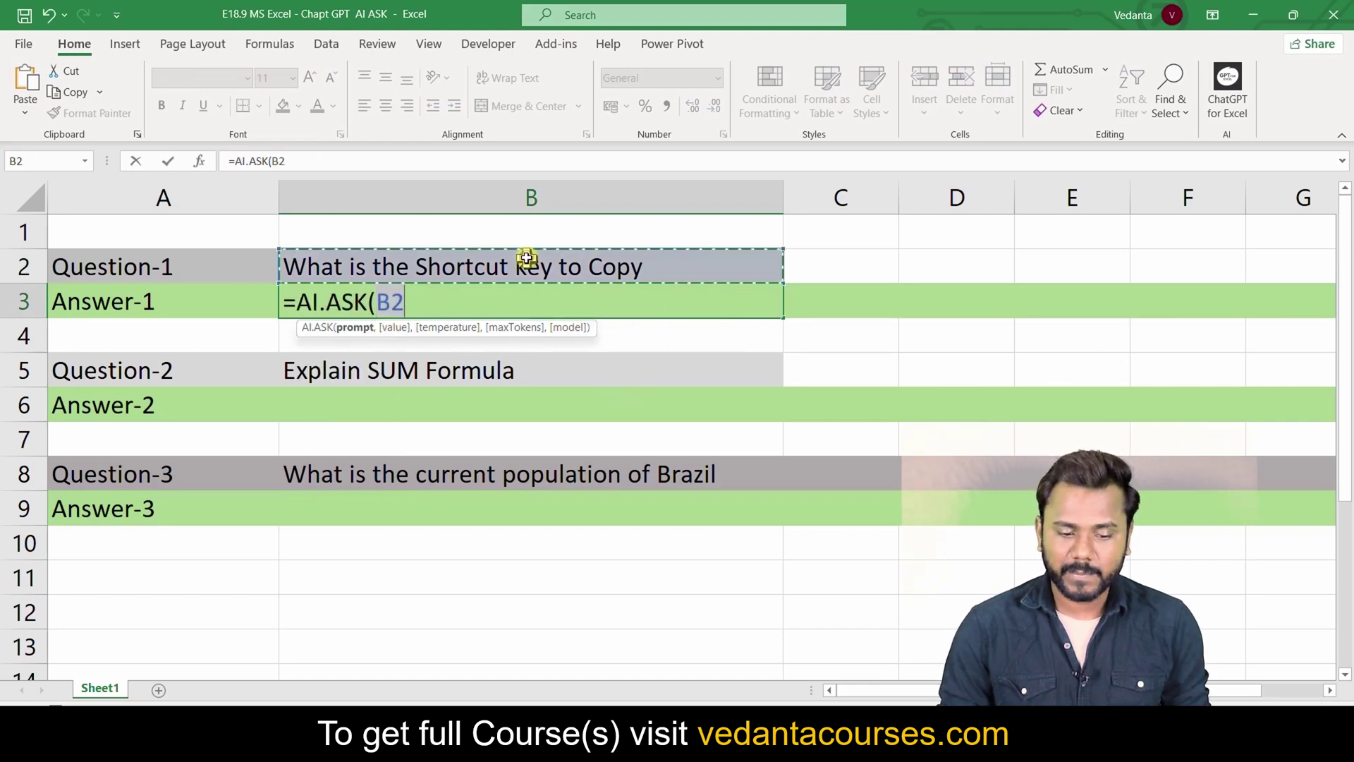
pyautogui.write(')')
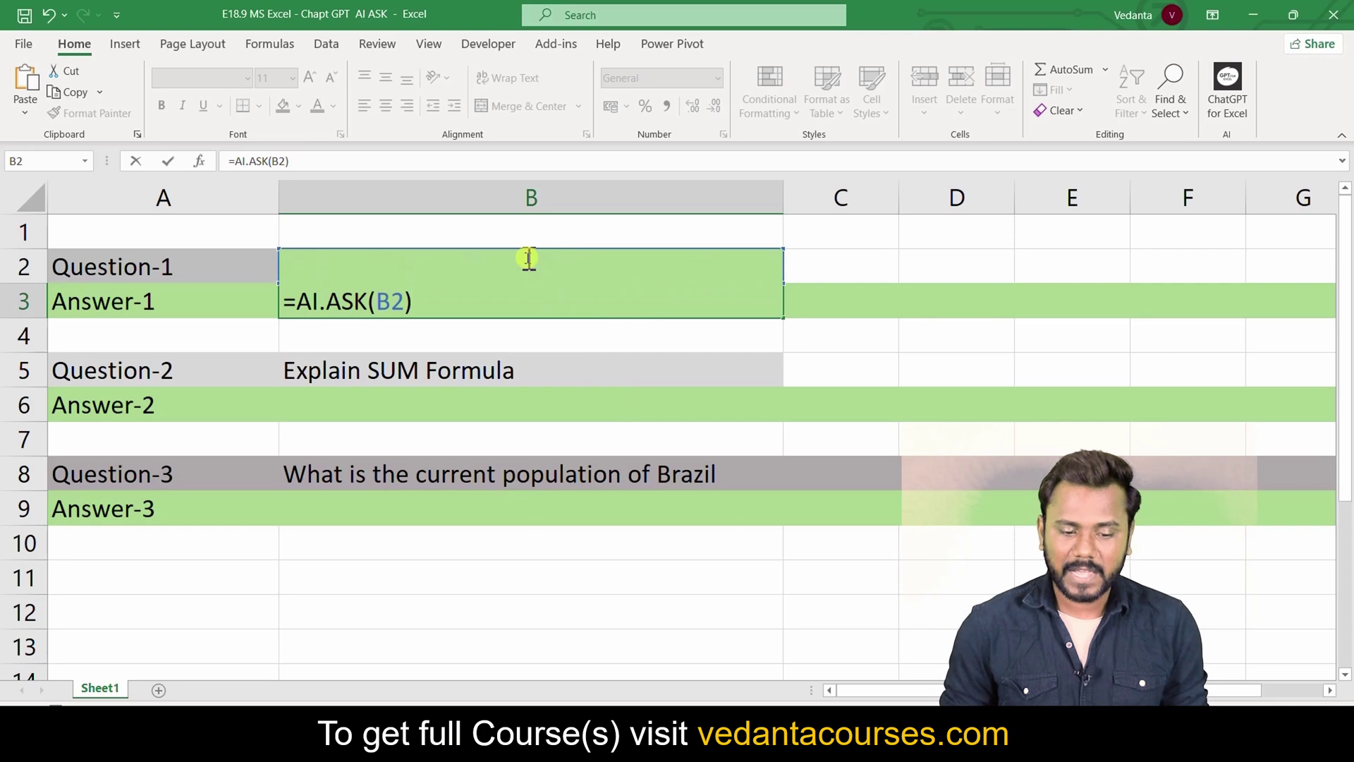
pyautogui.press('Return')
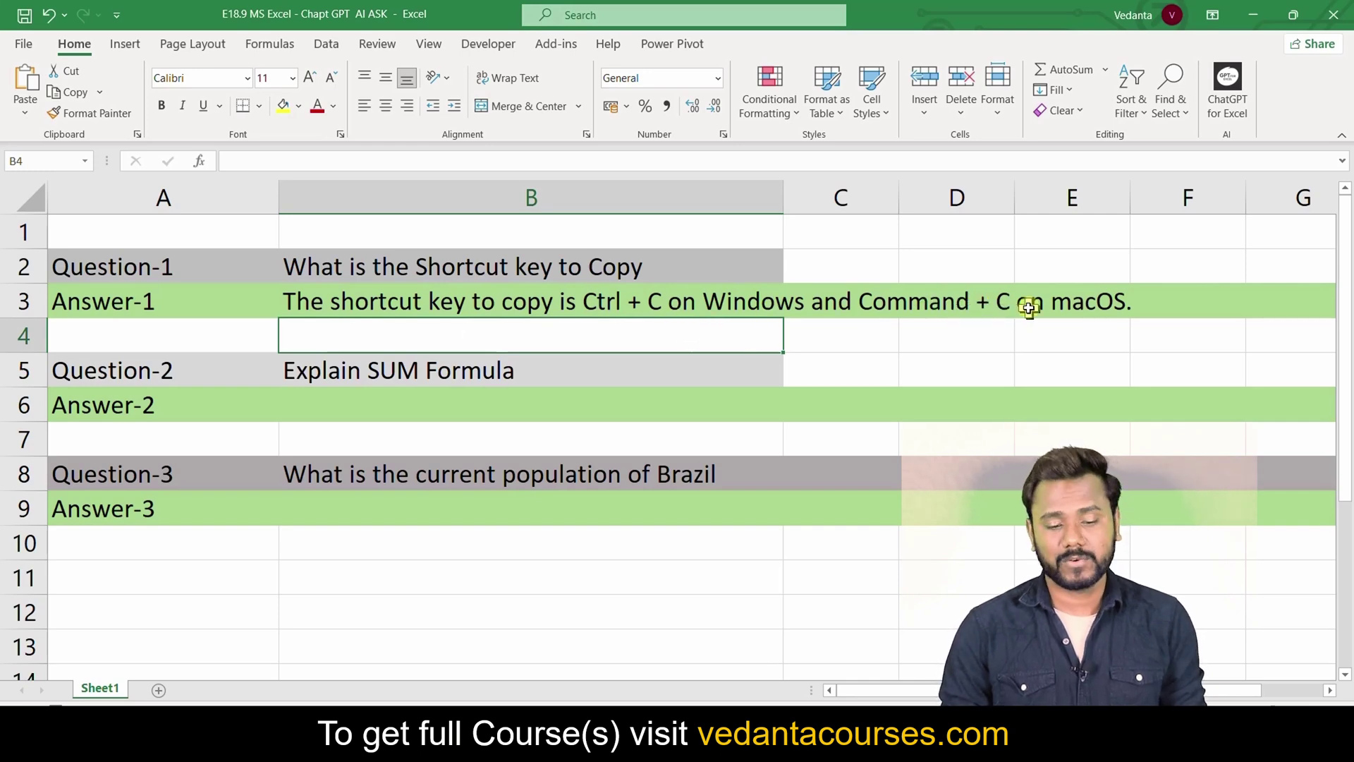
# Answer Question-2 by entering the formula =AI.ASK(B5) in cell B6.
pyautogui.click(362, 409)
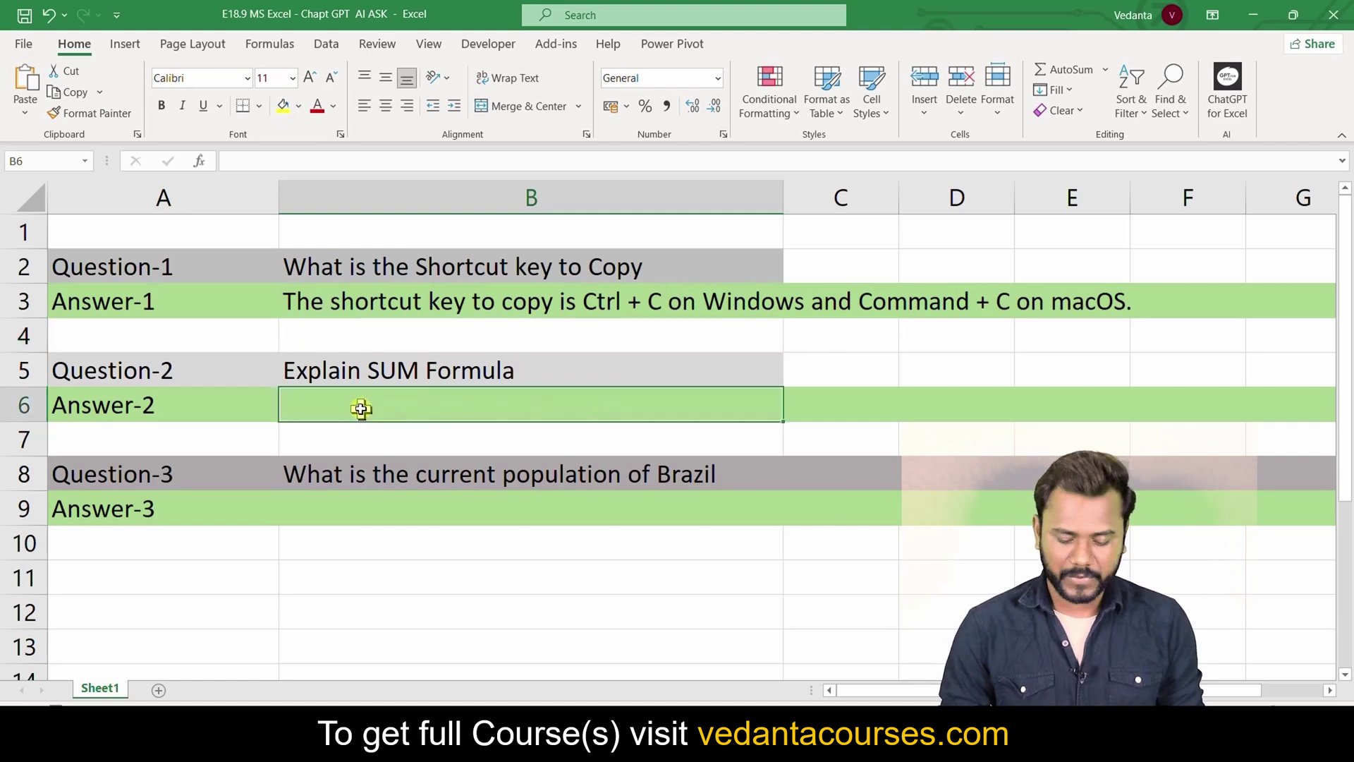
pyautogui.write('=')
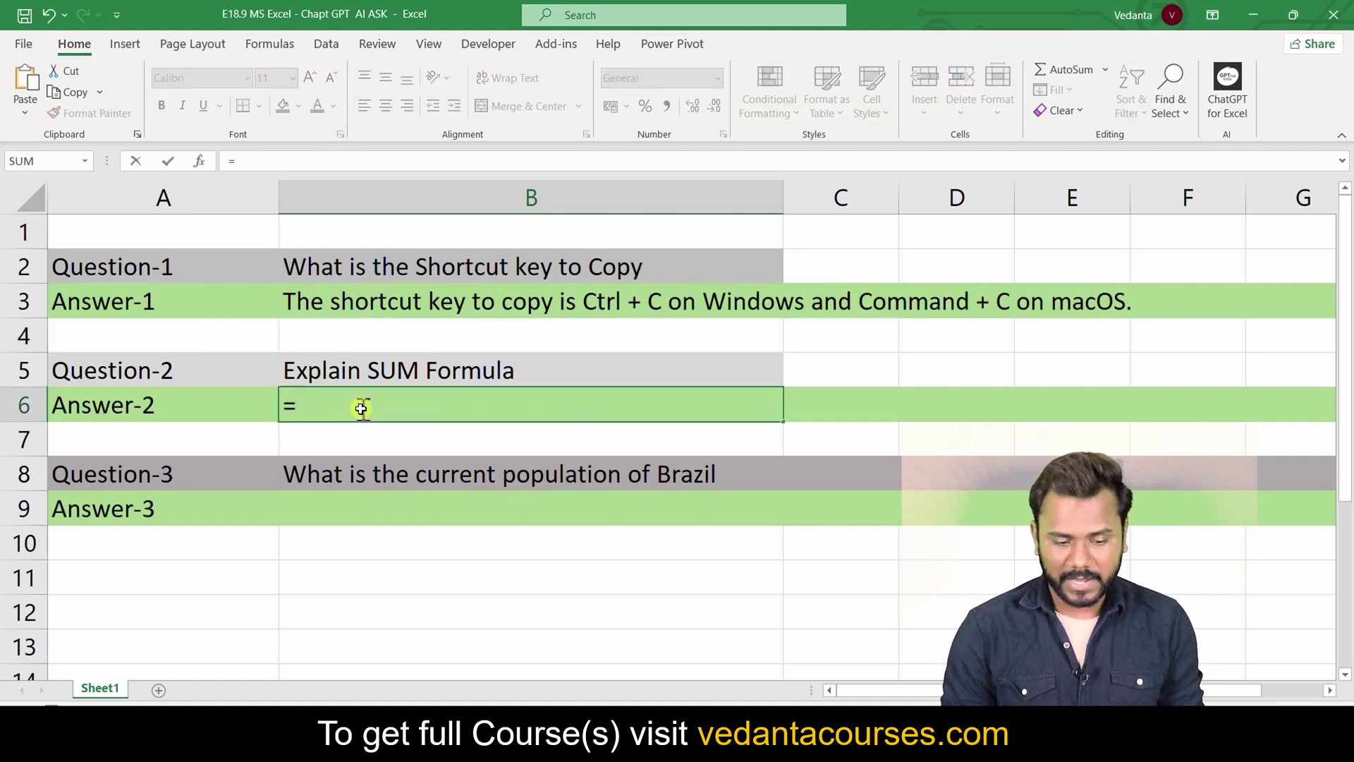
pyautogui.press('capslock')
pyautogui.write('AI')
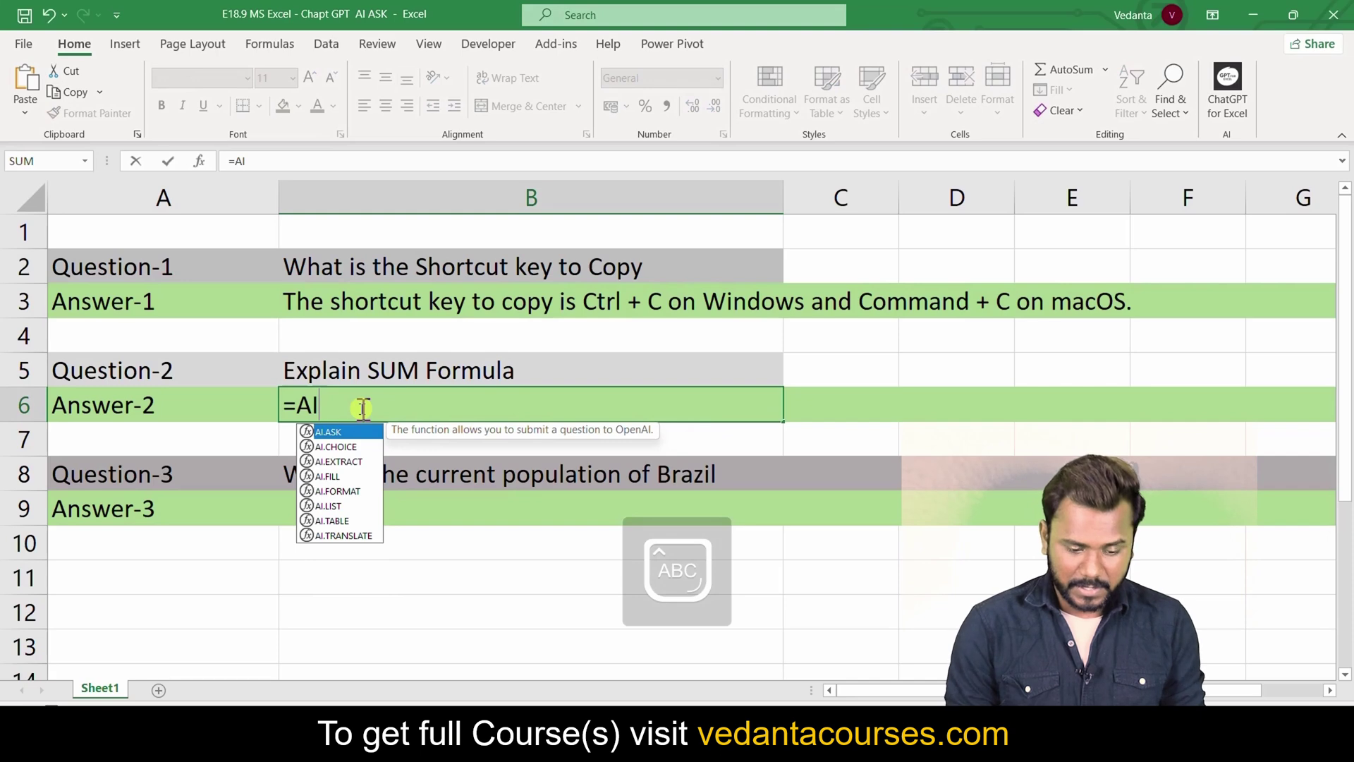
pyautogui.write('.AS')
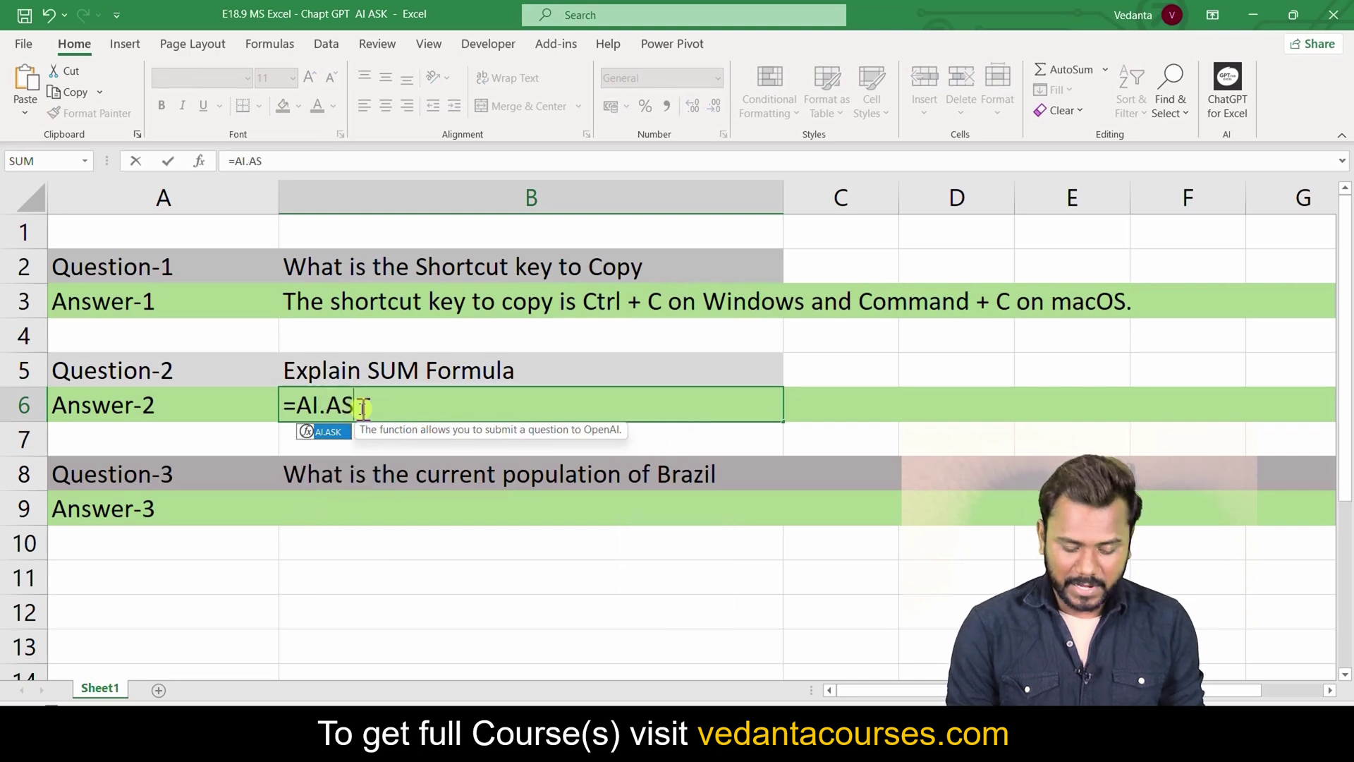
pyautogui.write('K(')
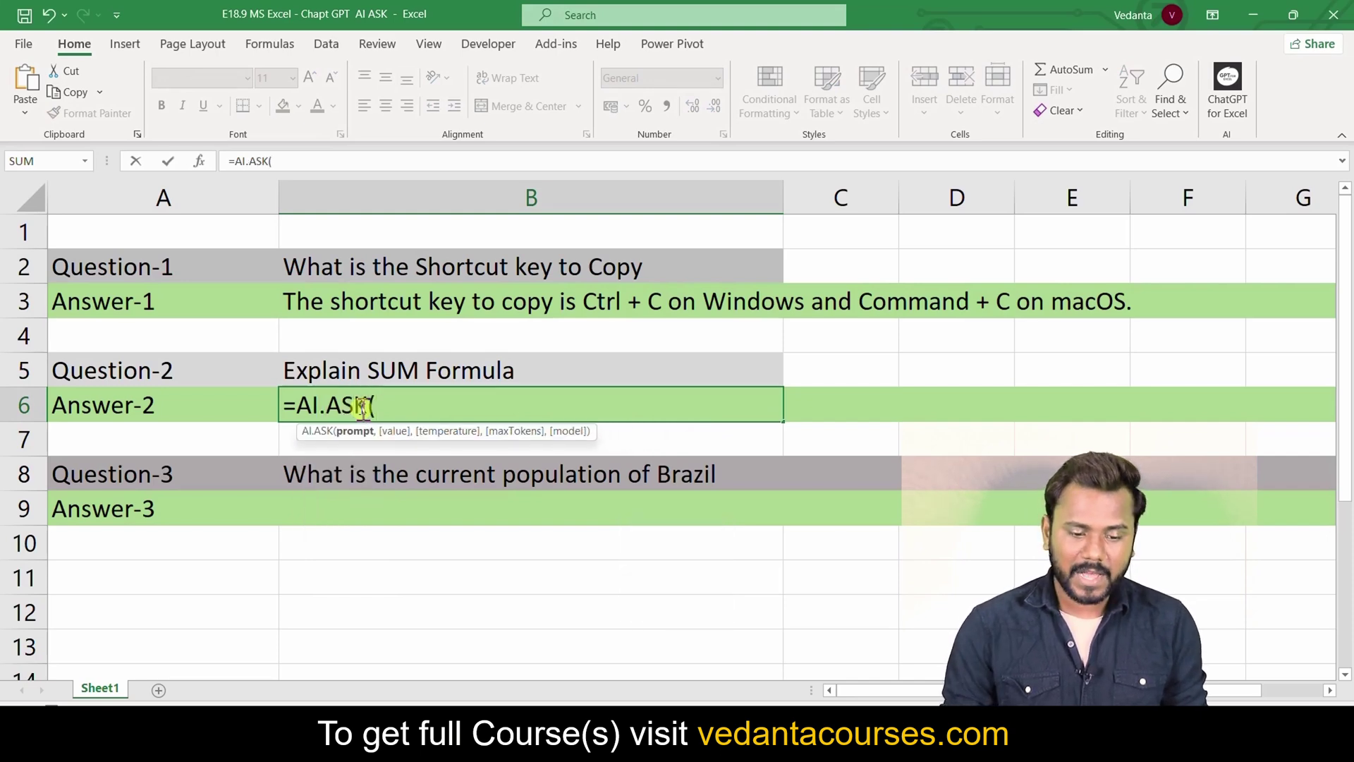
pyautogui.click(383, 371)
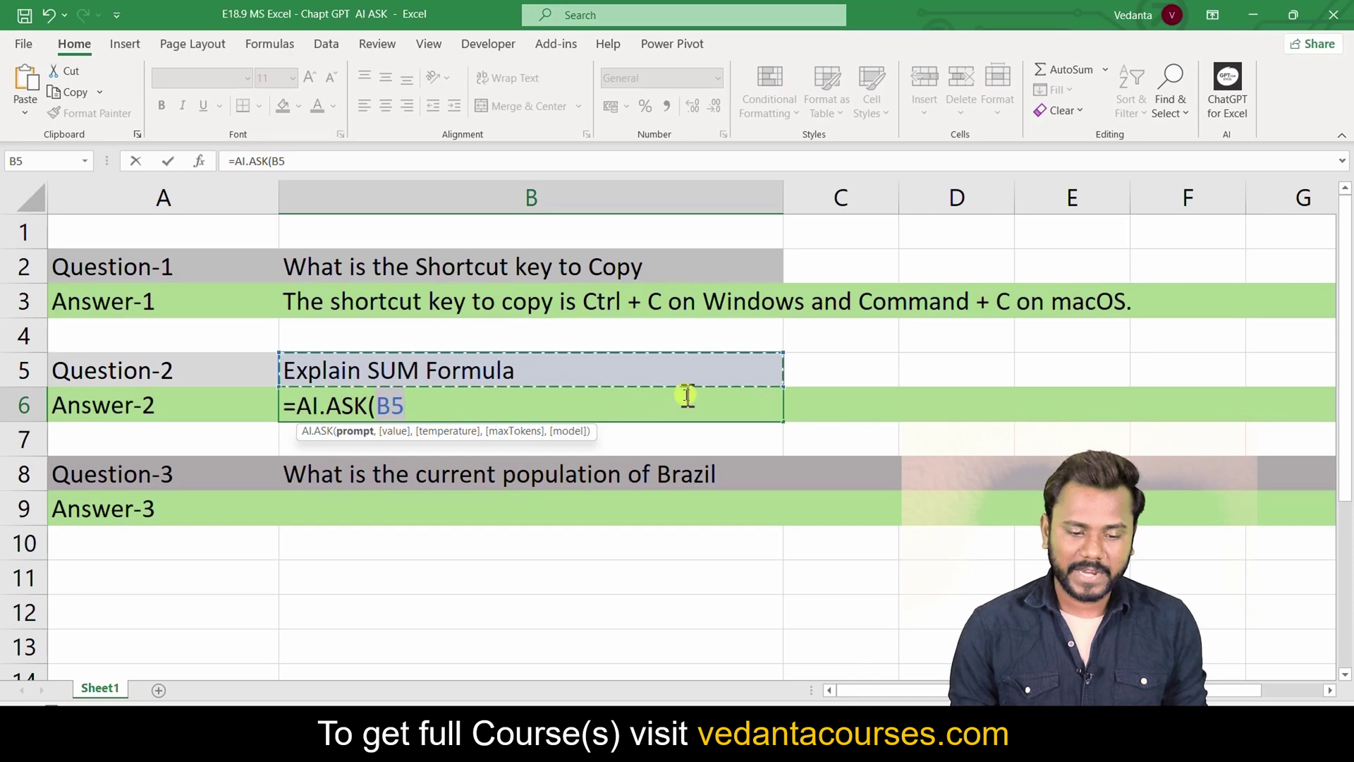
pyautogui.write(')')
pyautogui.press('Return')
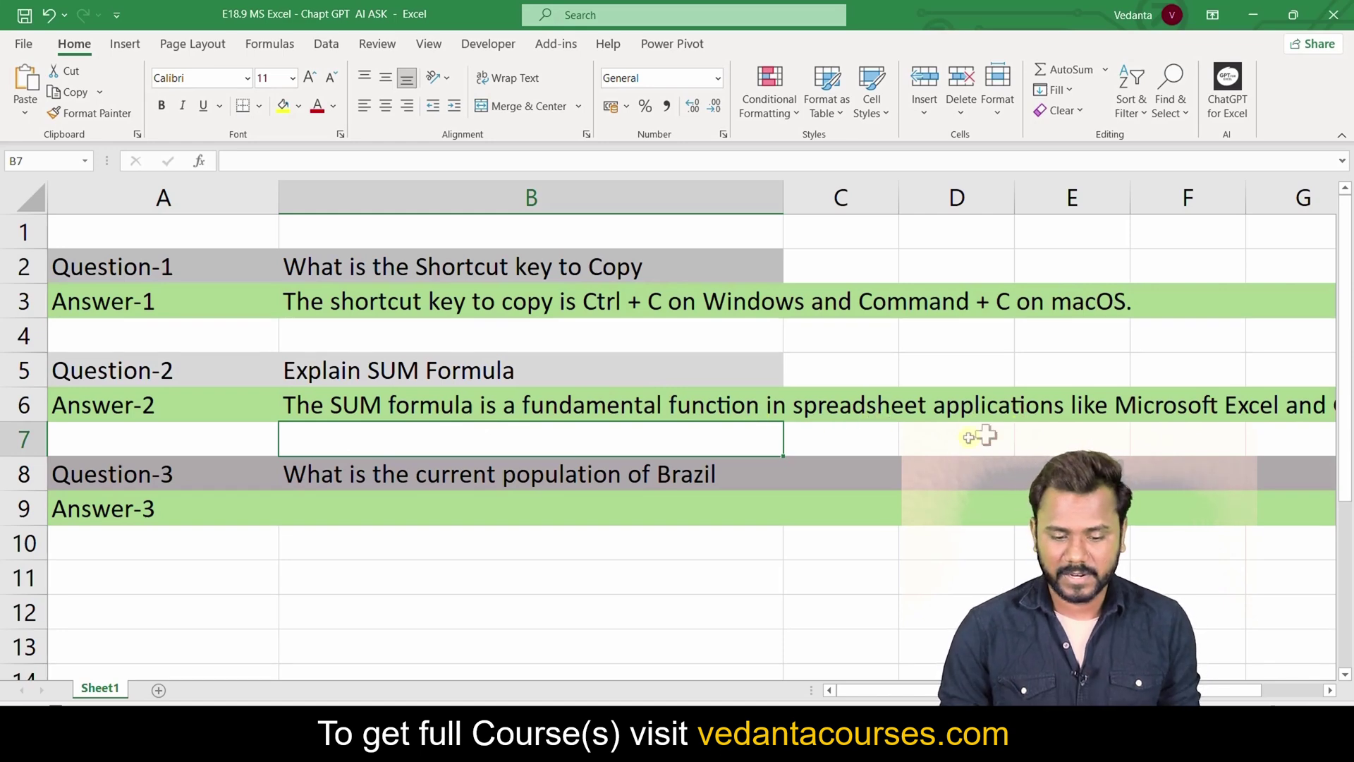
# Answer Question-3 by entering the formula =AI.ASK(B8) in cell B9.
pyautogui.click(328, 515)
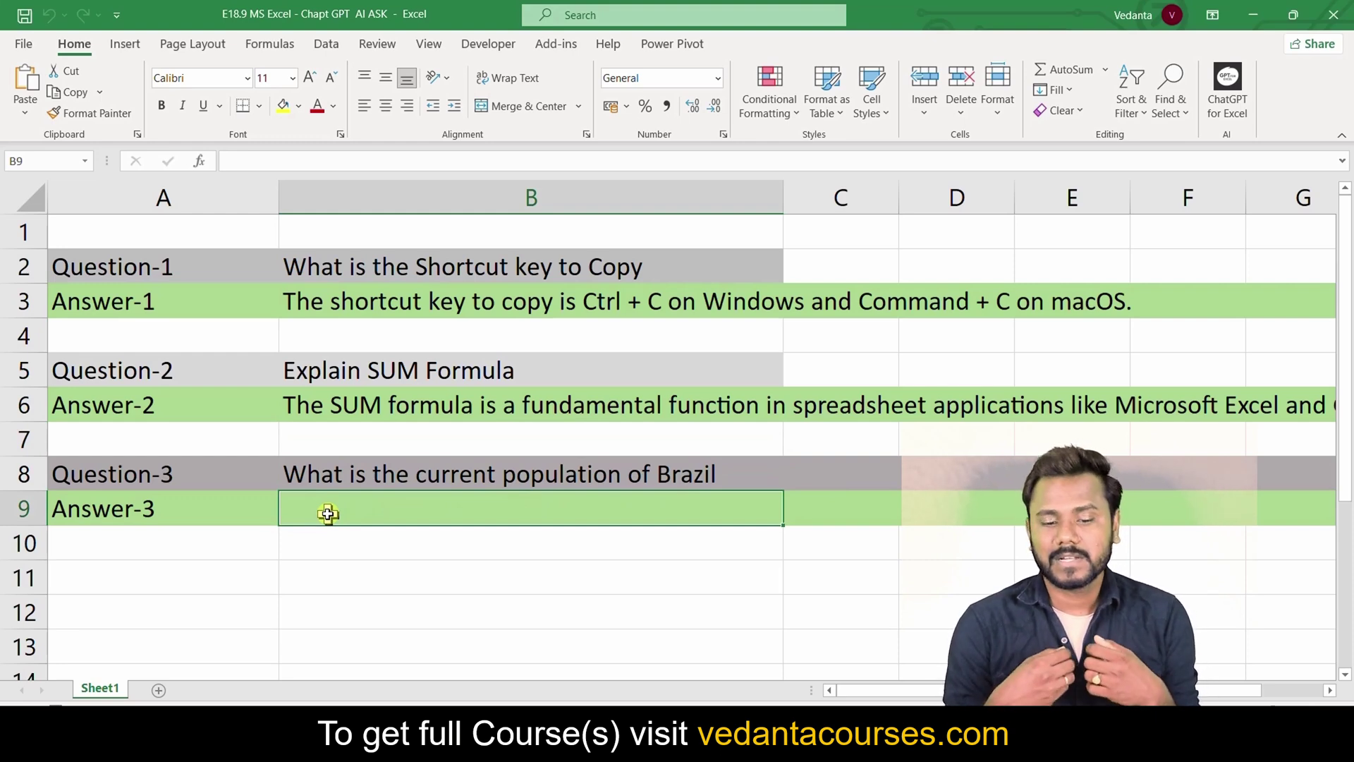
pyautogui.write('=AI.')
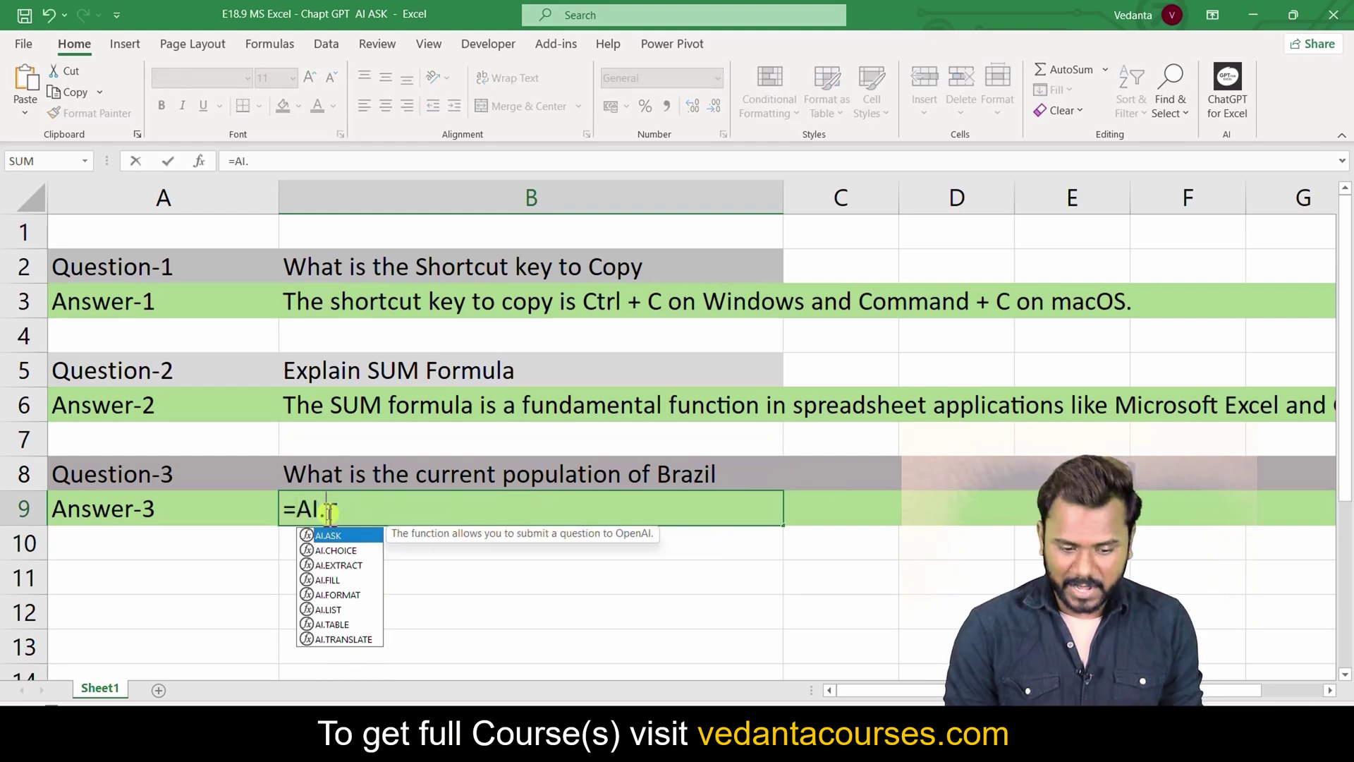
pyautogui.press('Tab')
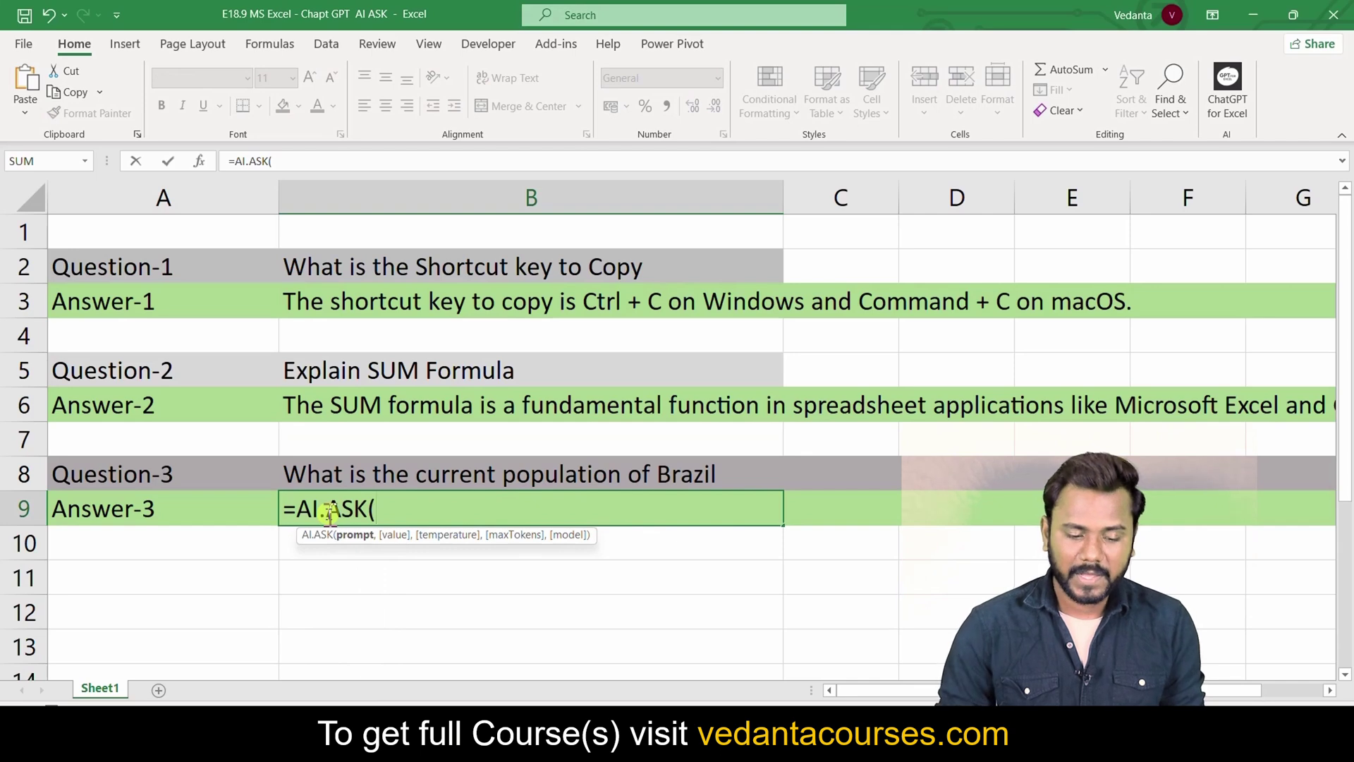
pyautogui.click(338, 477)
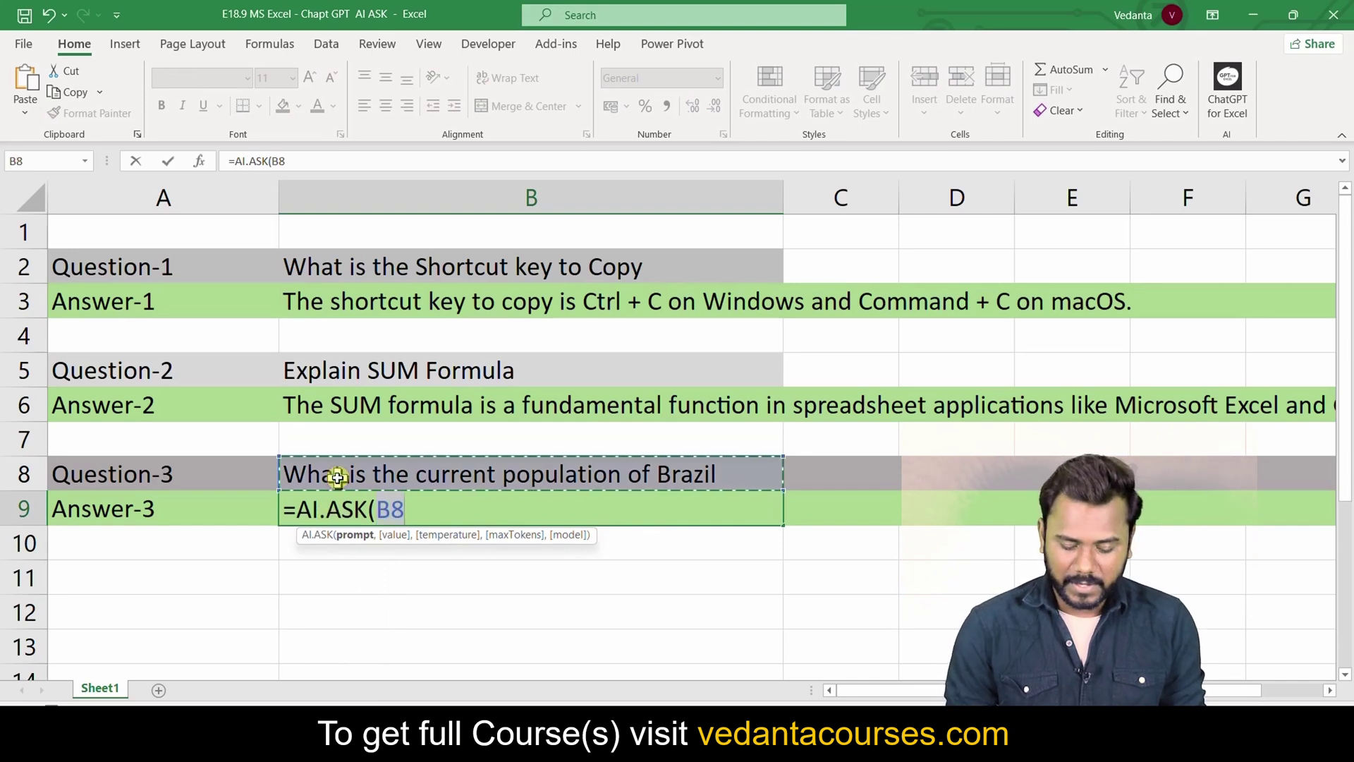
pyautogui.write(')')
pyautogui.press('Return')
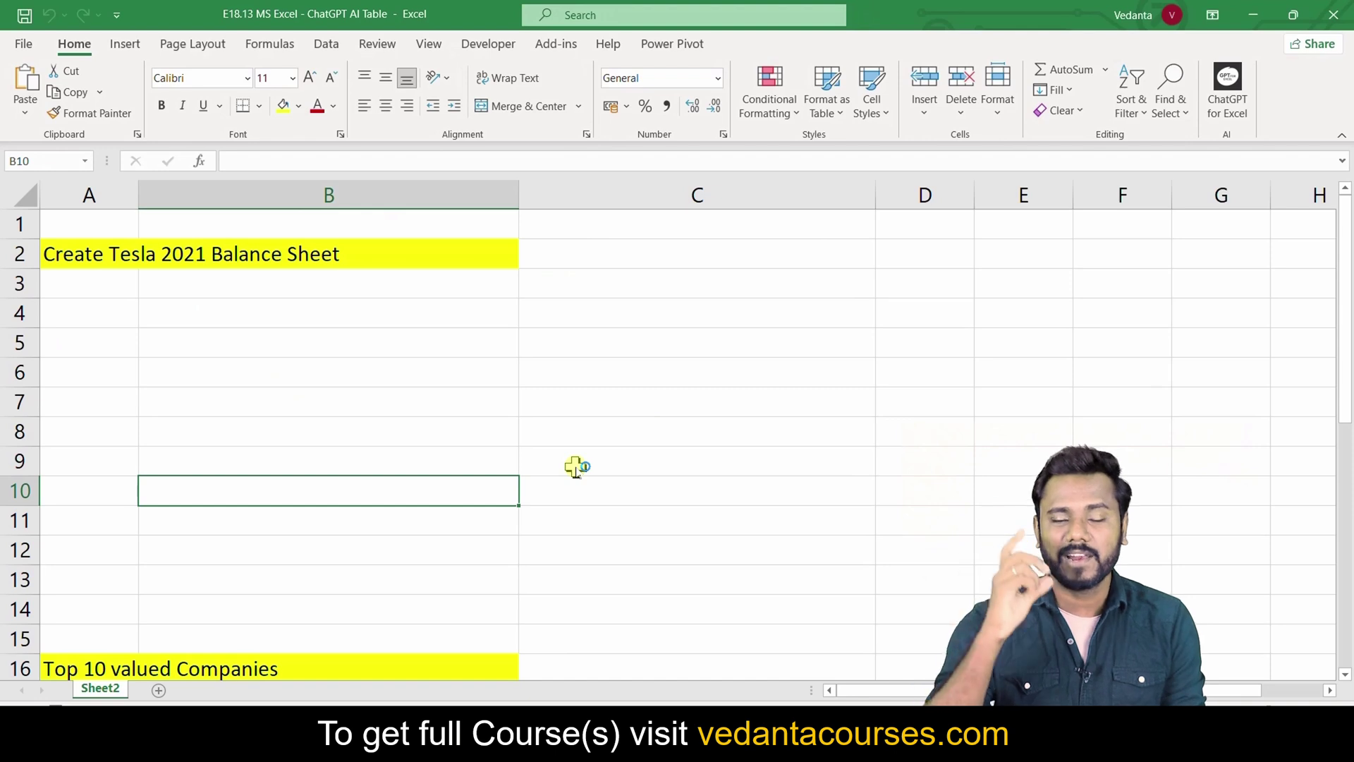
# Generate the Tesla 2021 balance sheet by entering the formula =AI.TABLE(A2) in cell B3.
pyautogui.click(176, 307)
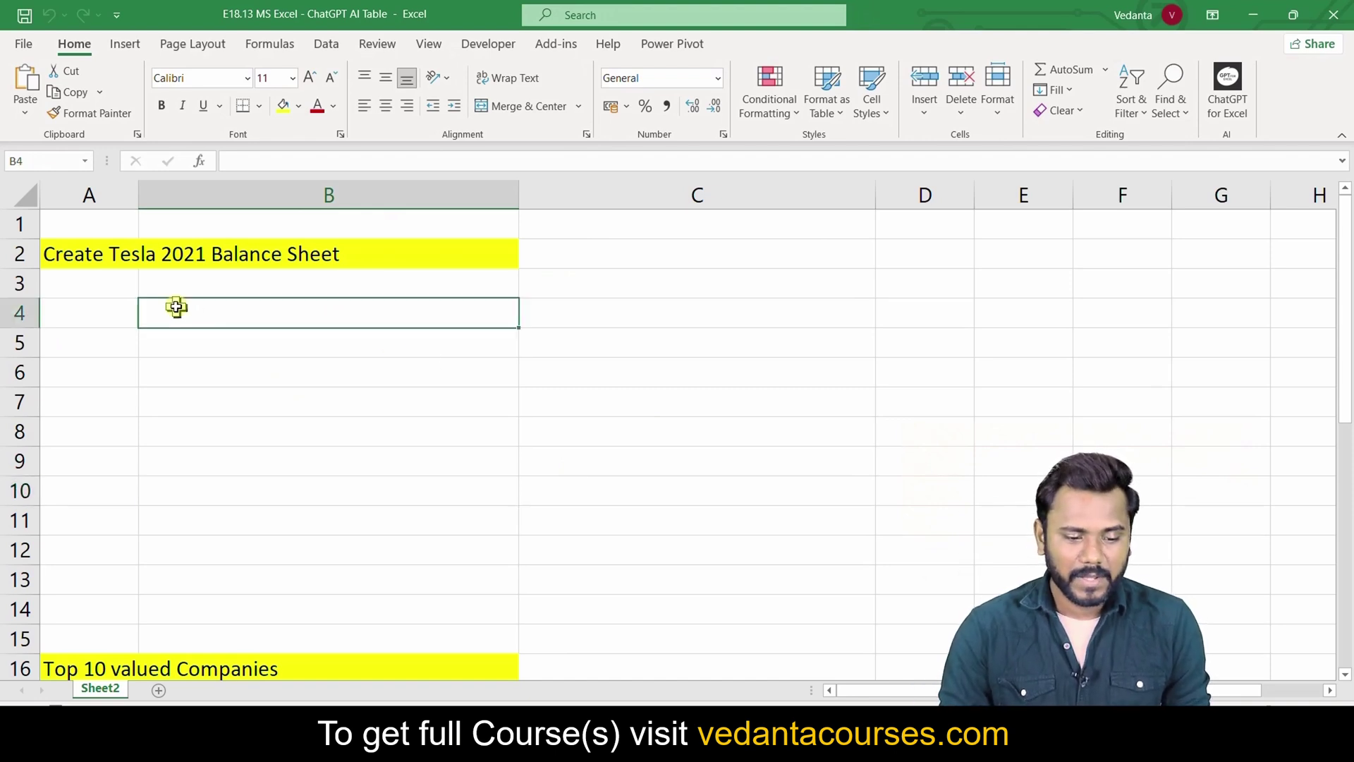
pyautogui.click(164, 280)
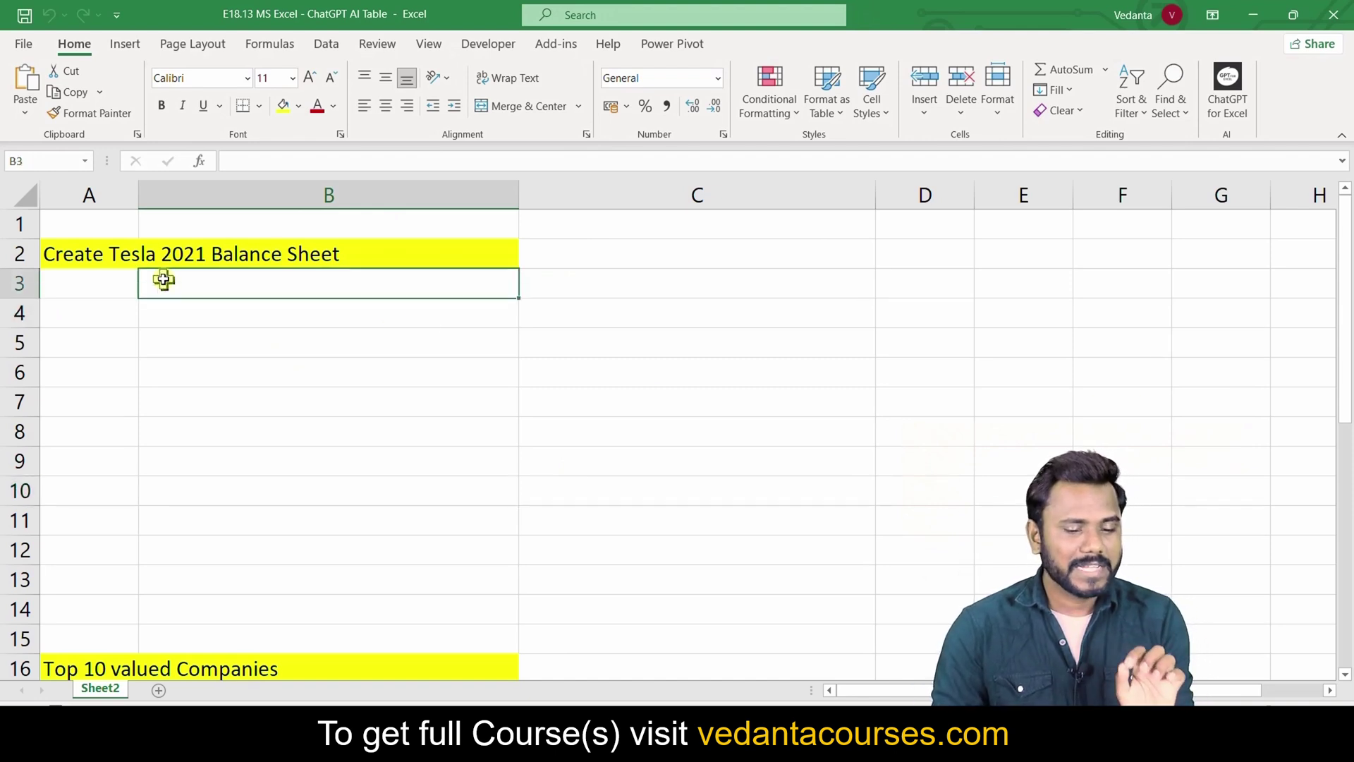
pyautogui.click(120, 259)
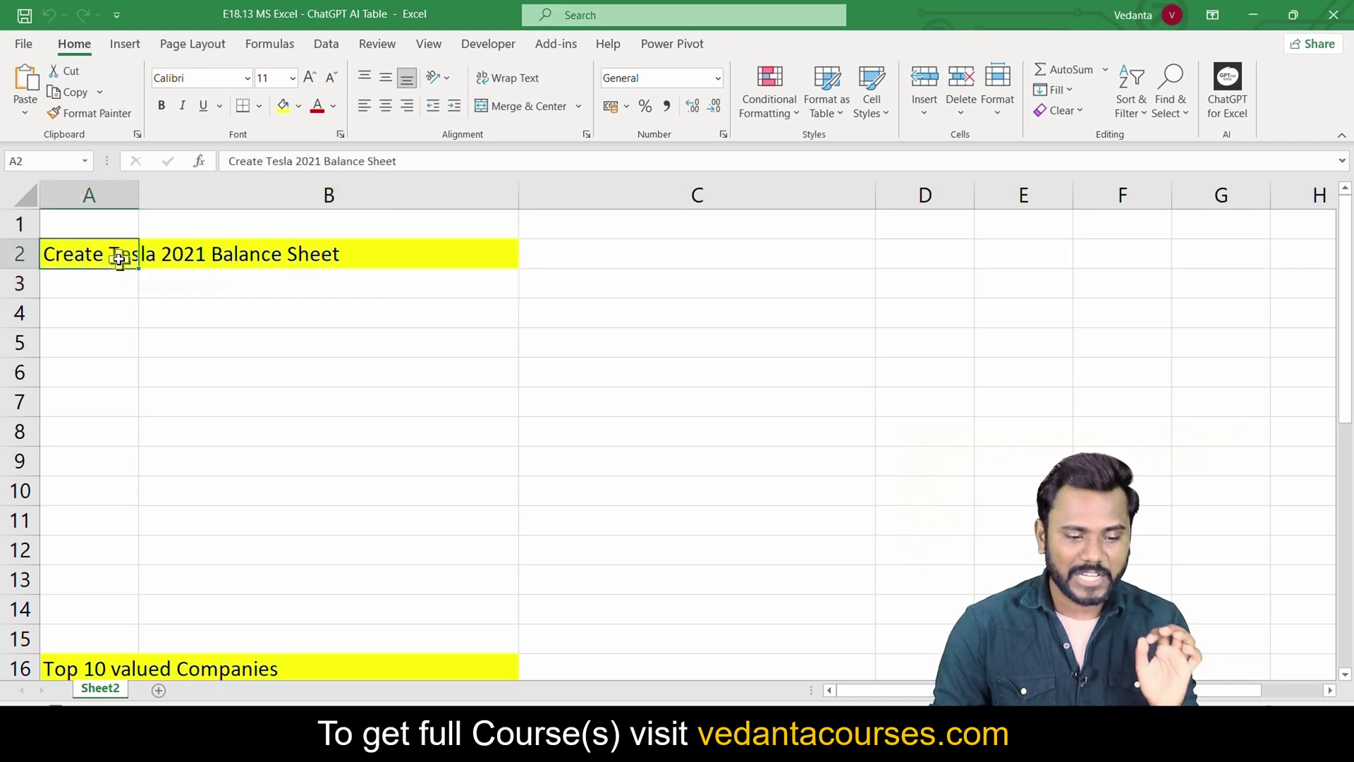
pyautogui.click(159, 278)
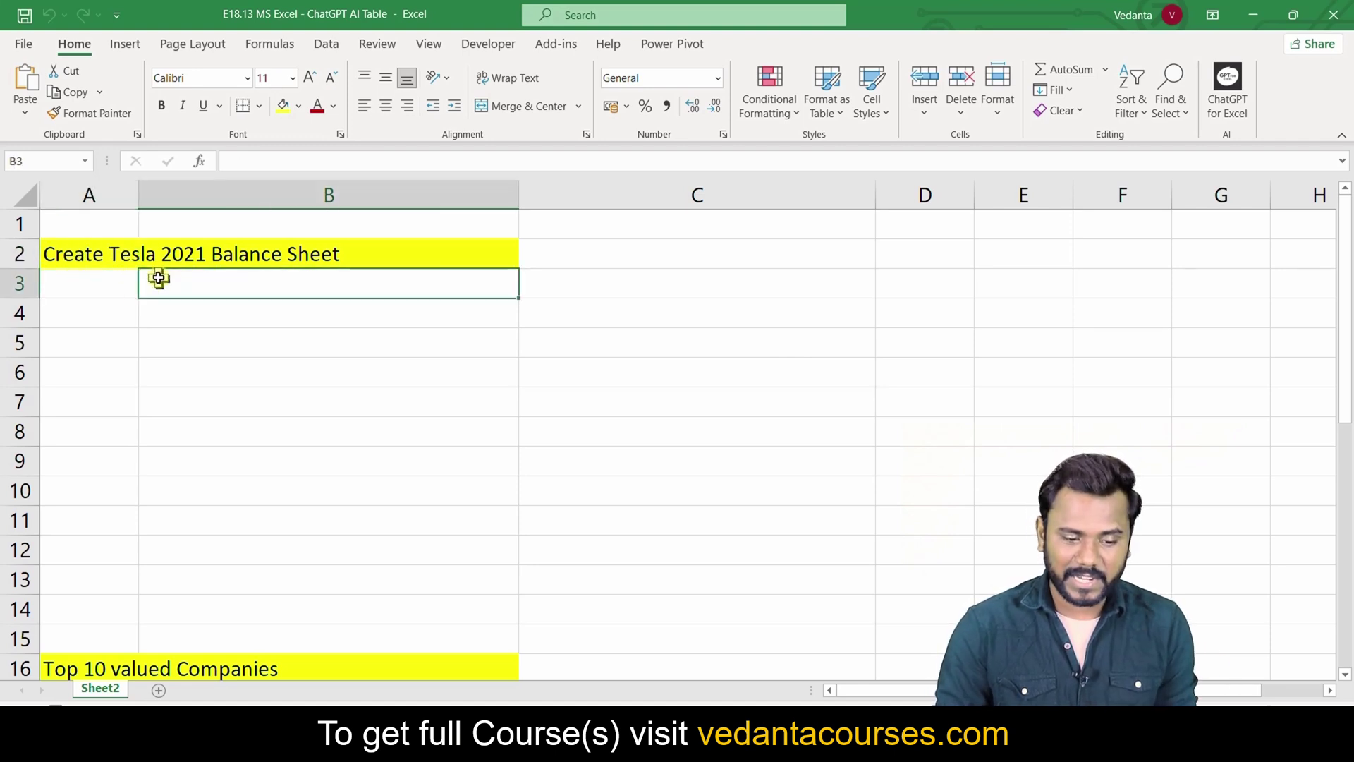
pyautogui.write('=')
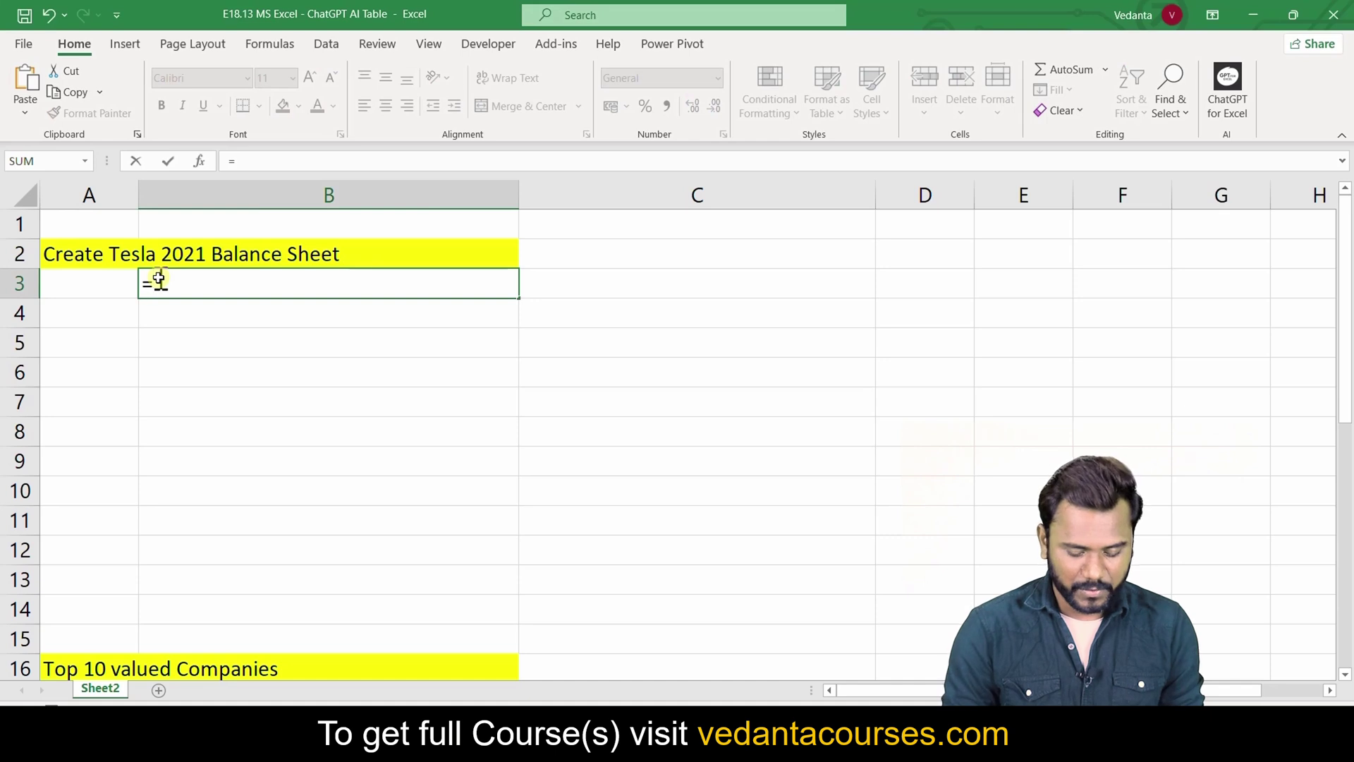
pyautogui.write('AI.TA')
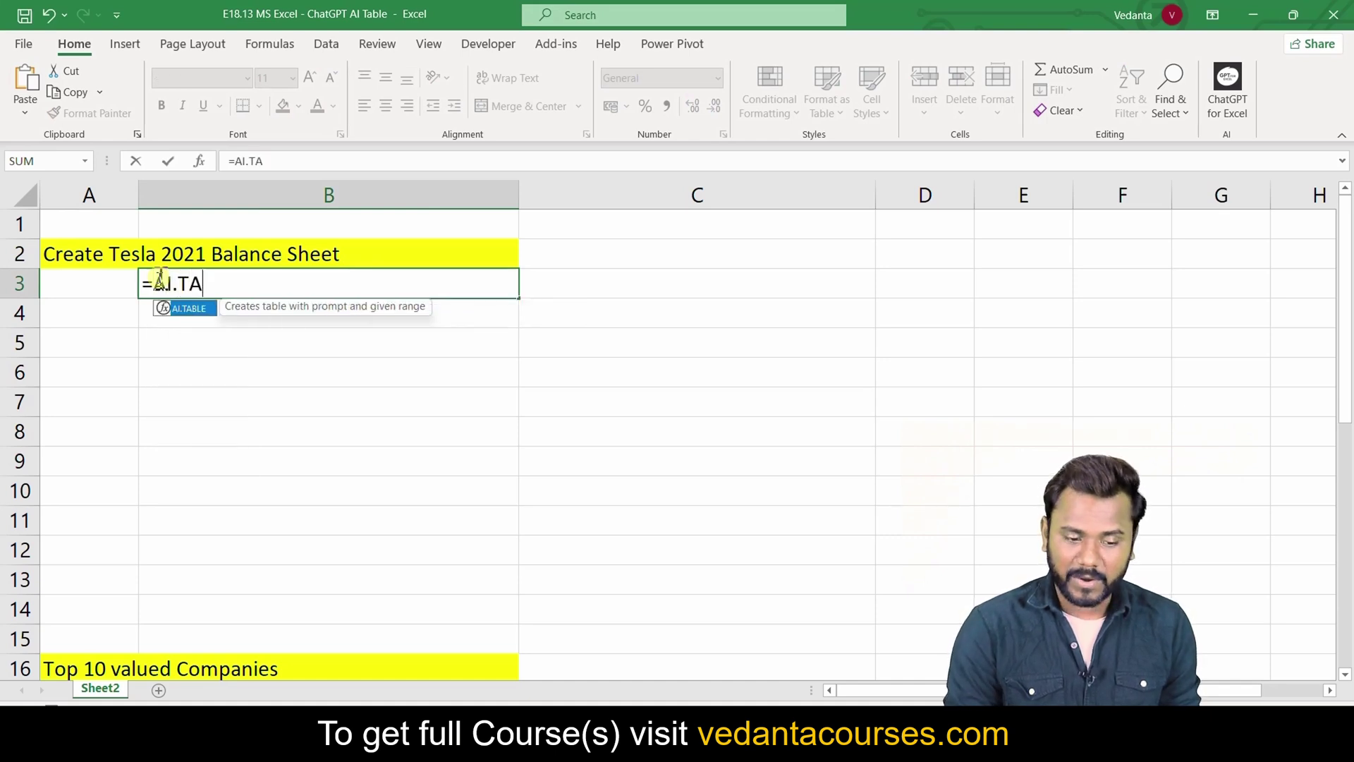
pyautogui.press('Tab')
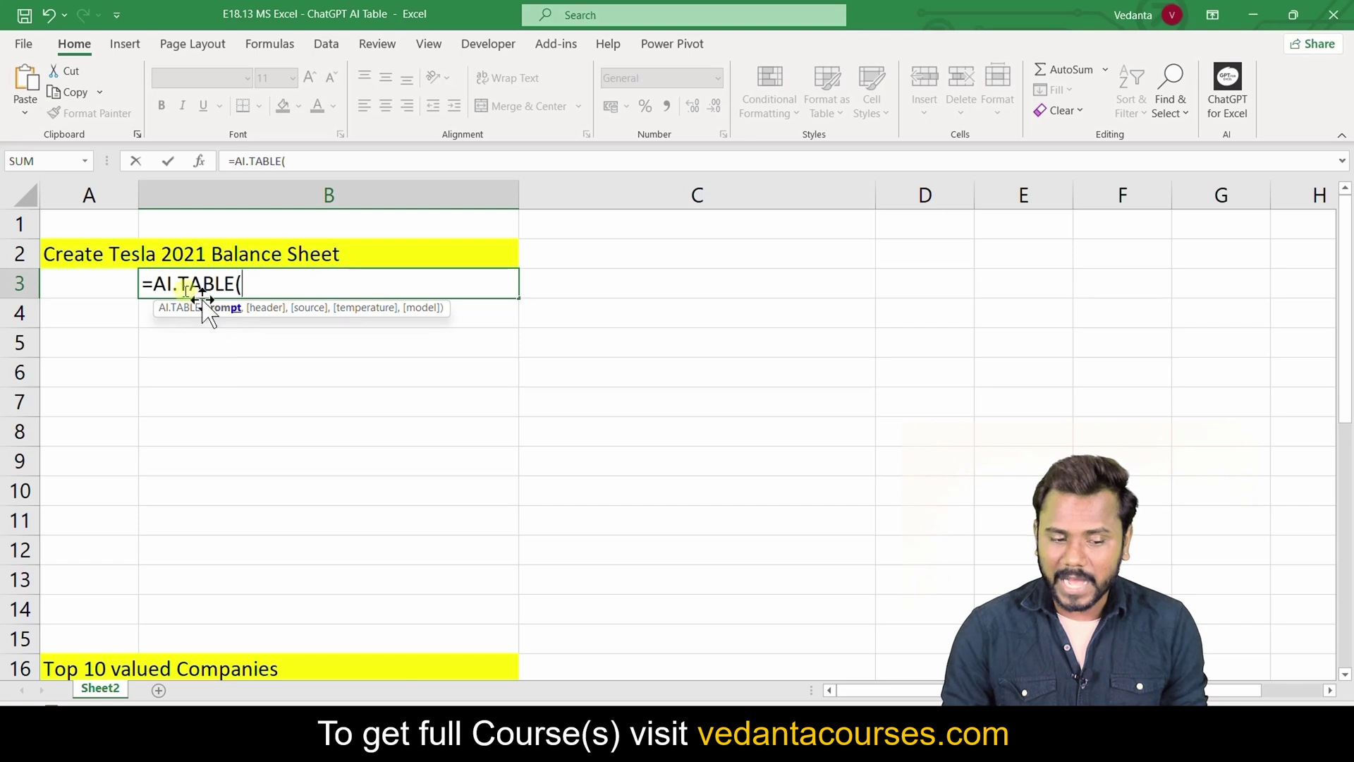
pyautogui.click(76, 256)
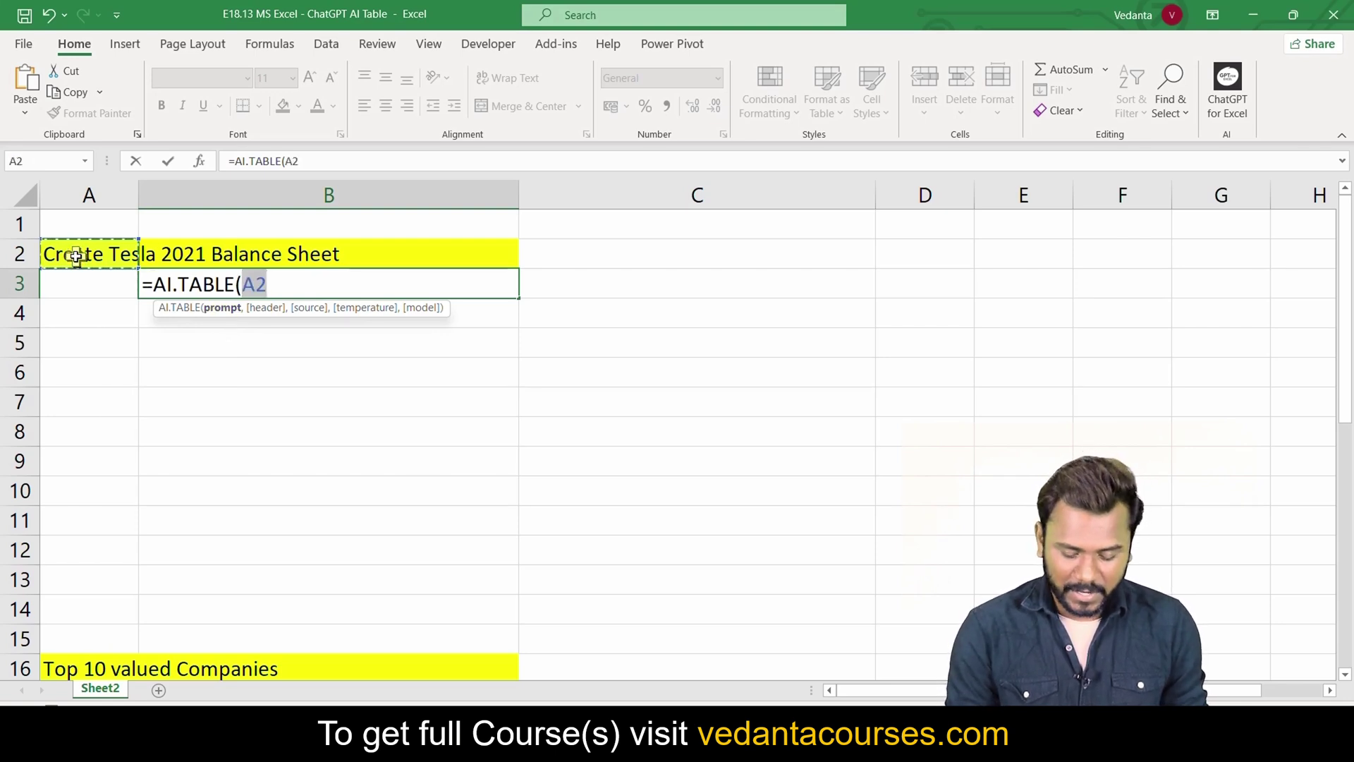
pyautogui.write(')')
pyautogui.press('Return')
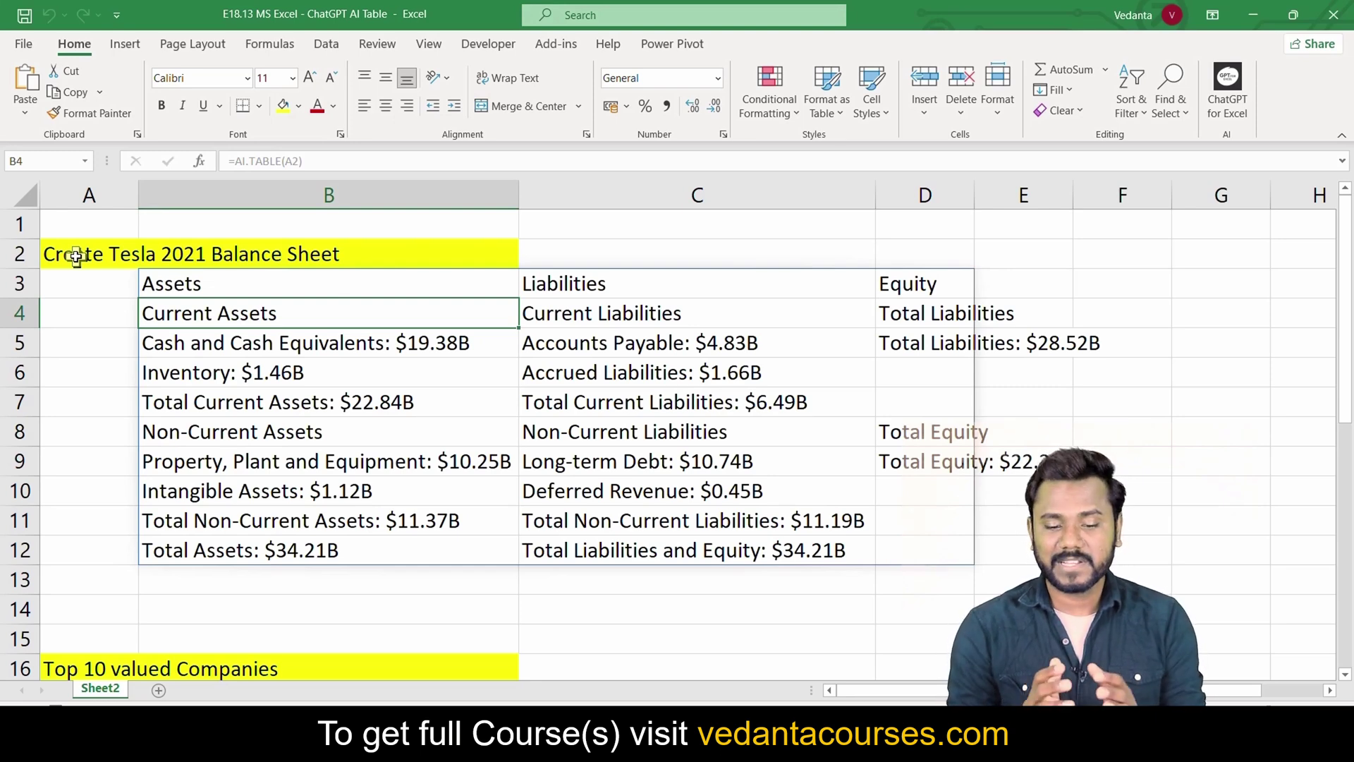
# Generate the table of the top 10 valued companies by entering the formula =AI.TABLE(A16) in cell B17.
pyautogui.scroll(-3, 141, 296)
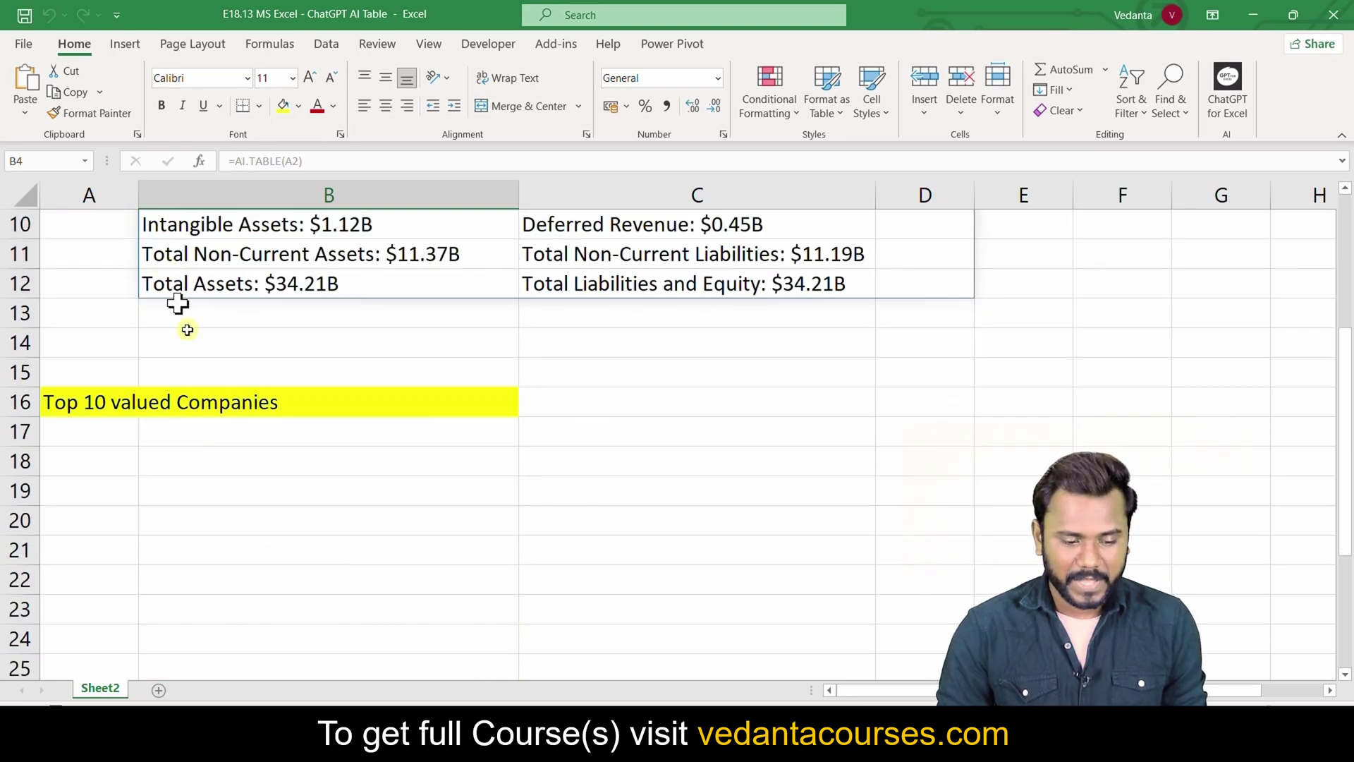
pyautogui.click(178, 434)
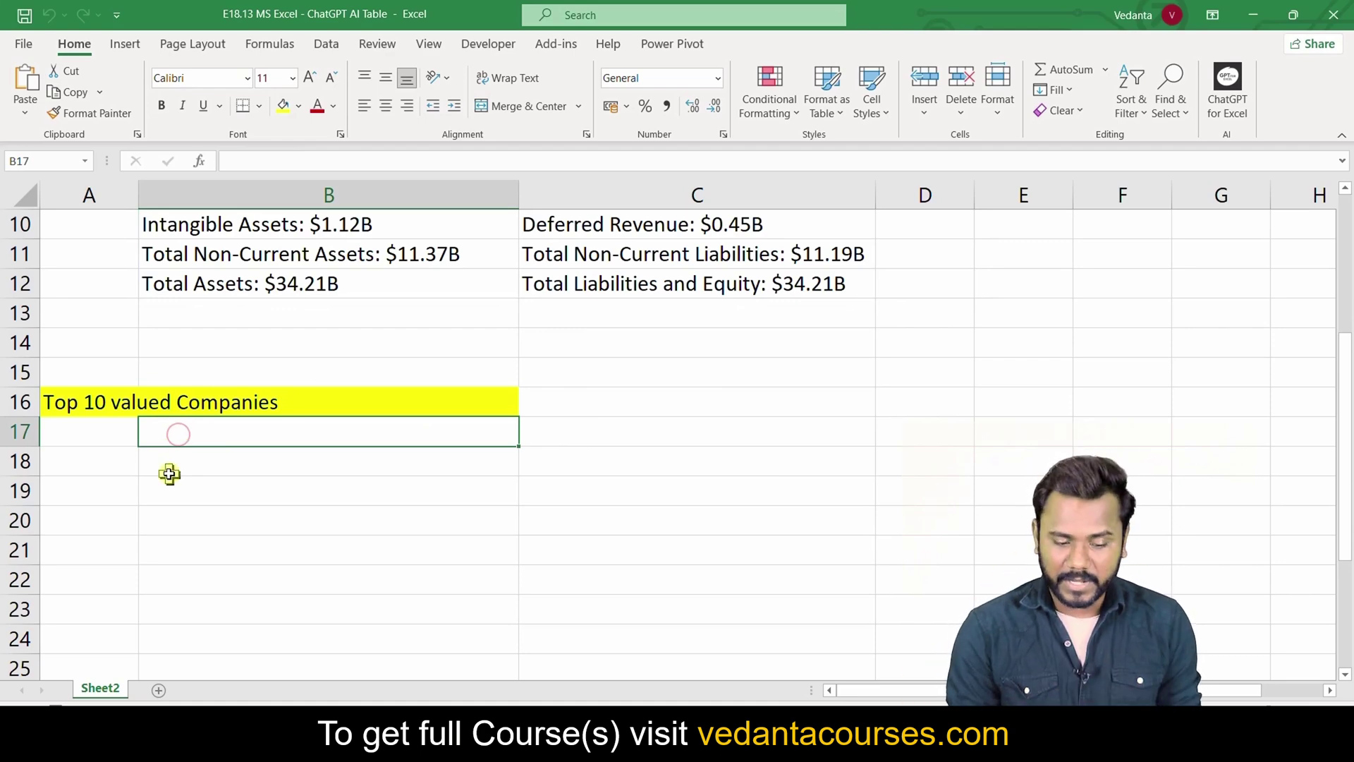
pyautogui.write('=')
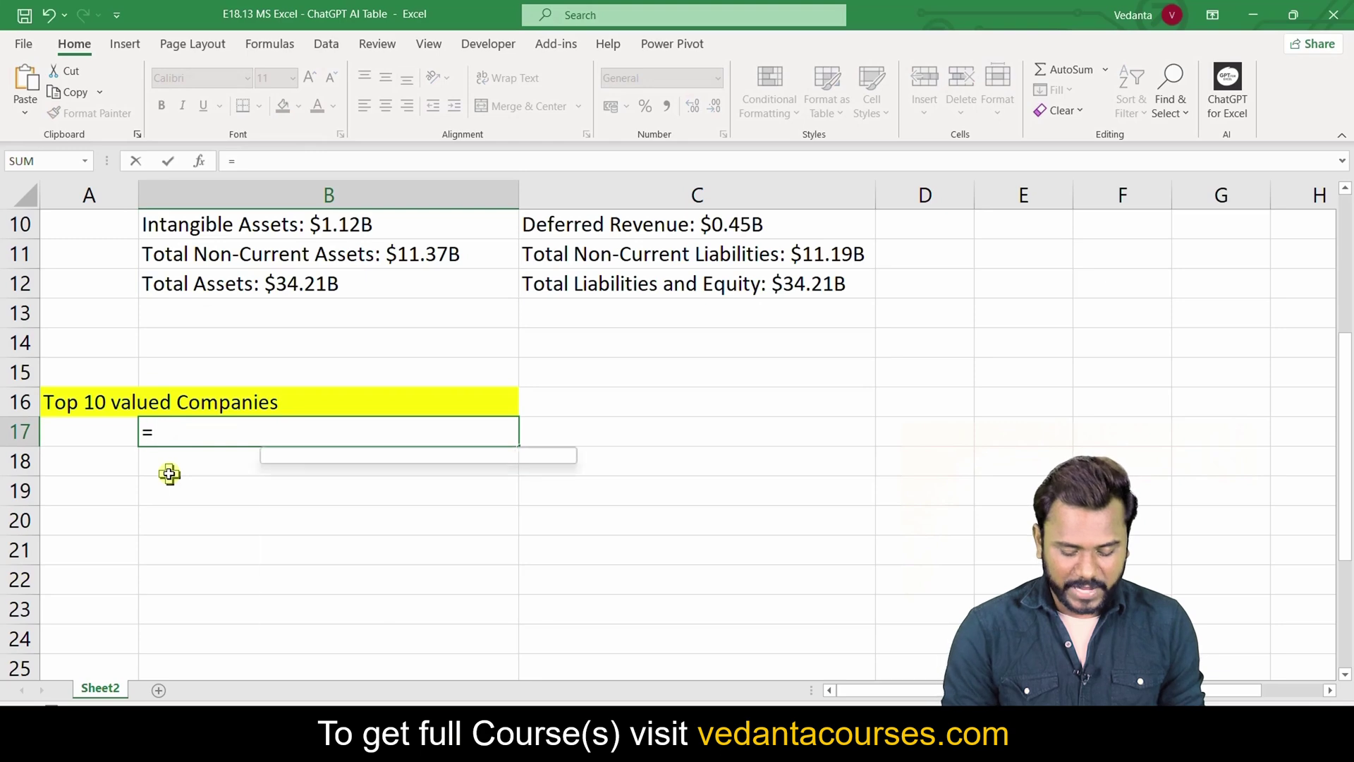
pyautogui.write('AI.TA')
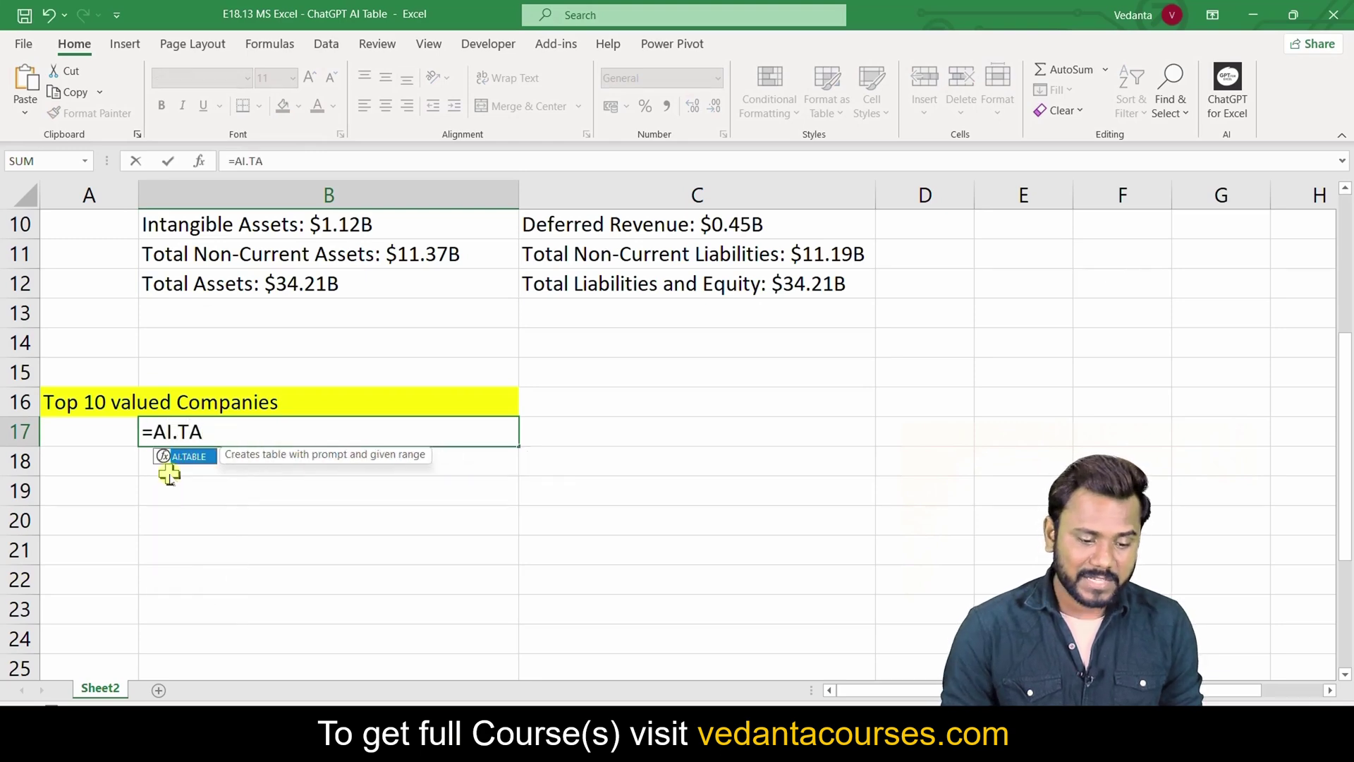
pyautogui.press('Tab')
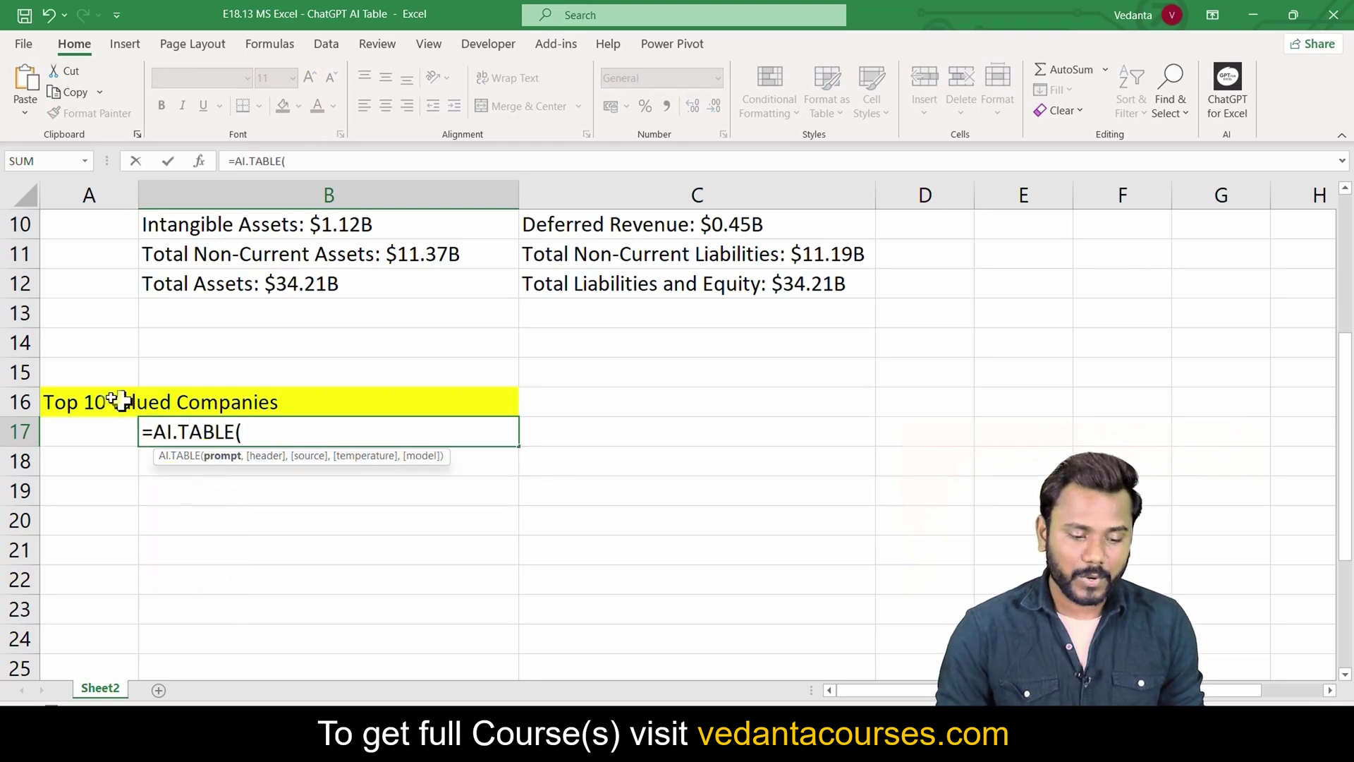
pyautogui.click(74, 398)
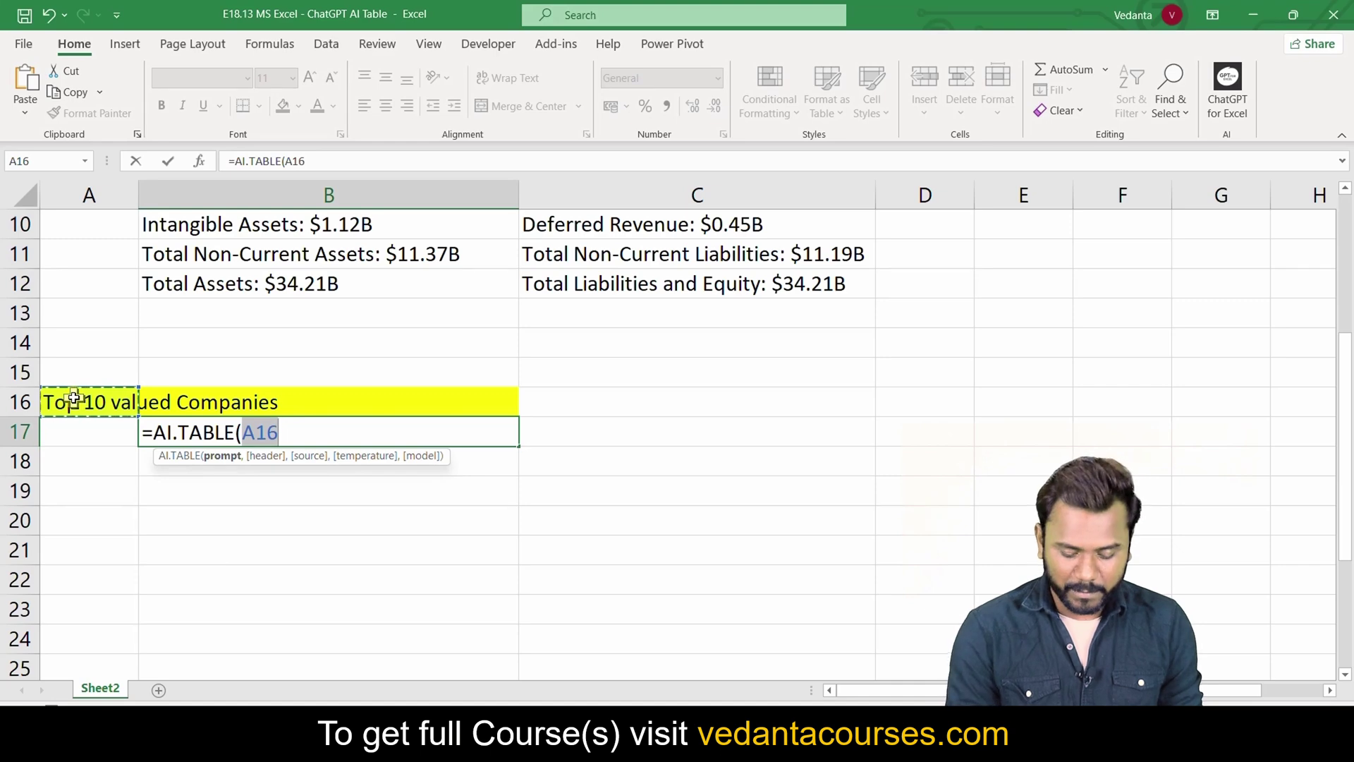
pyautogui.write(')')
pyautogui.press('Return')
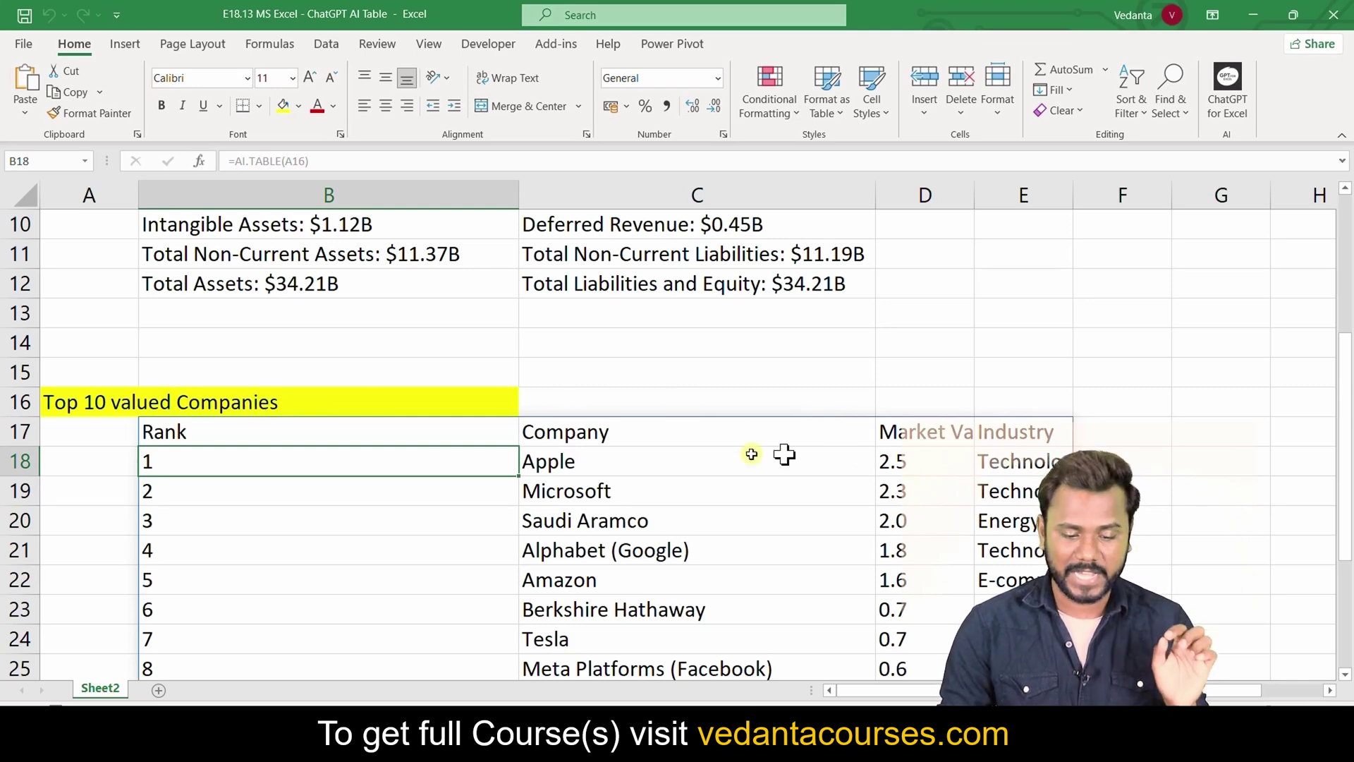
# Generate the table for the Donald Trump companies prompt by entering the formula =AI.TABLE(A31) in cell B33.
pyautogui.scroll(-6, 564, 427)
pyautogui.click(184, 379)
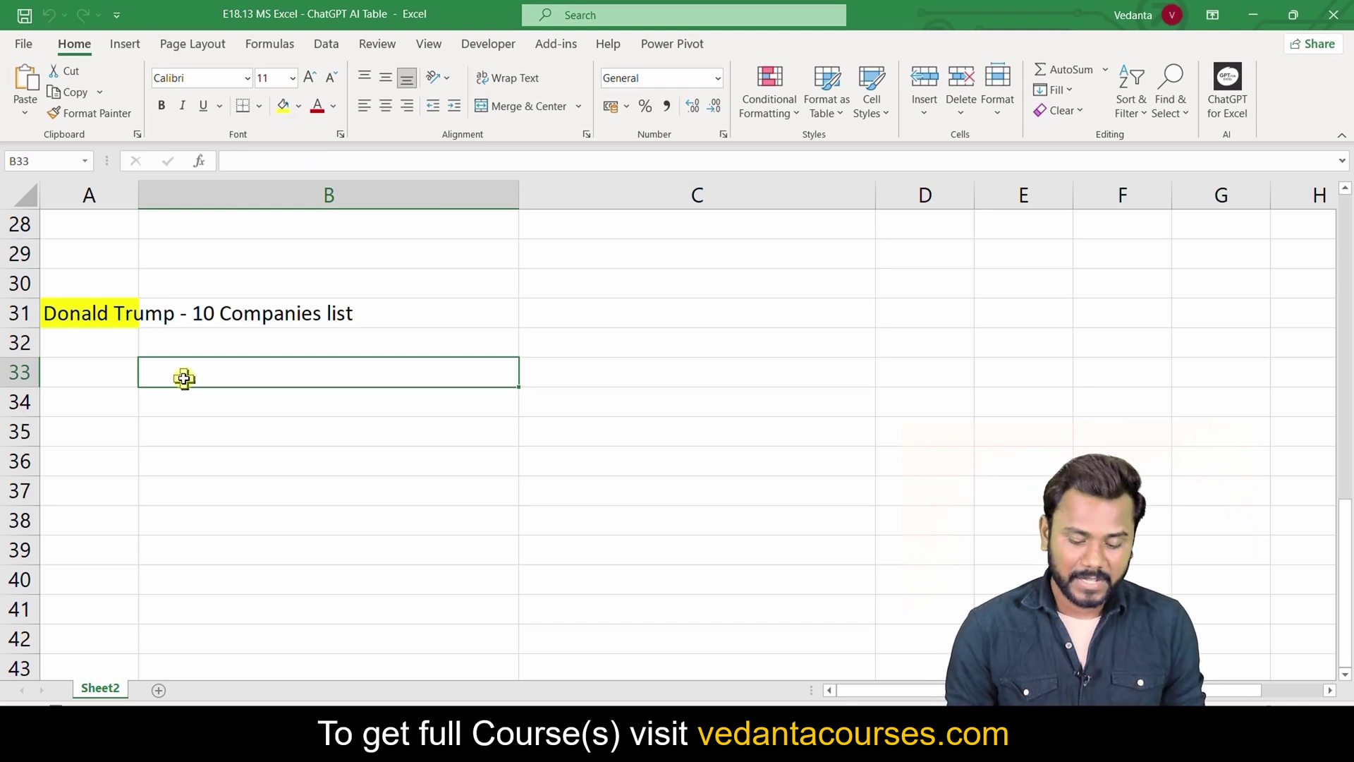
pyautogui.write('=A')
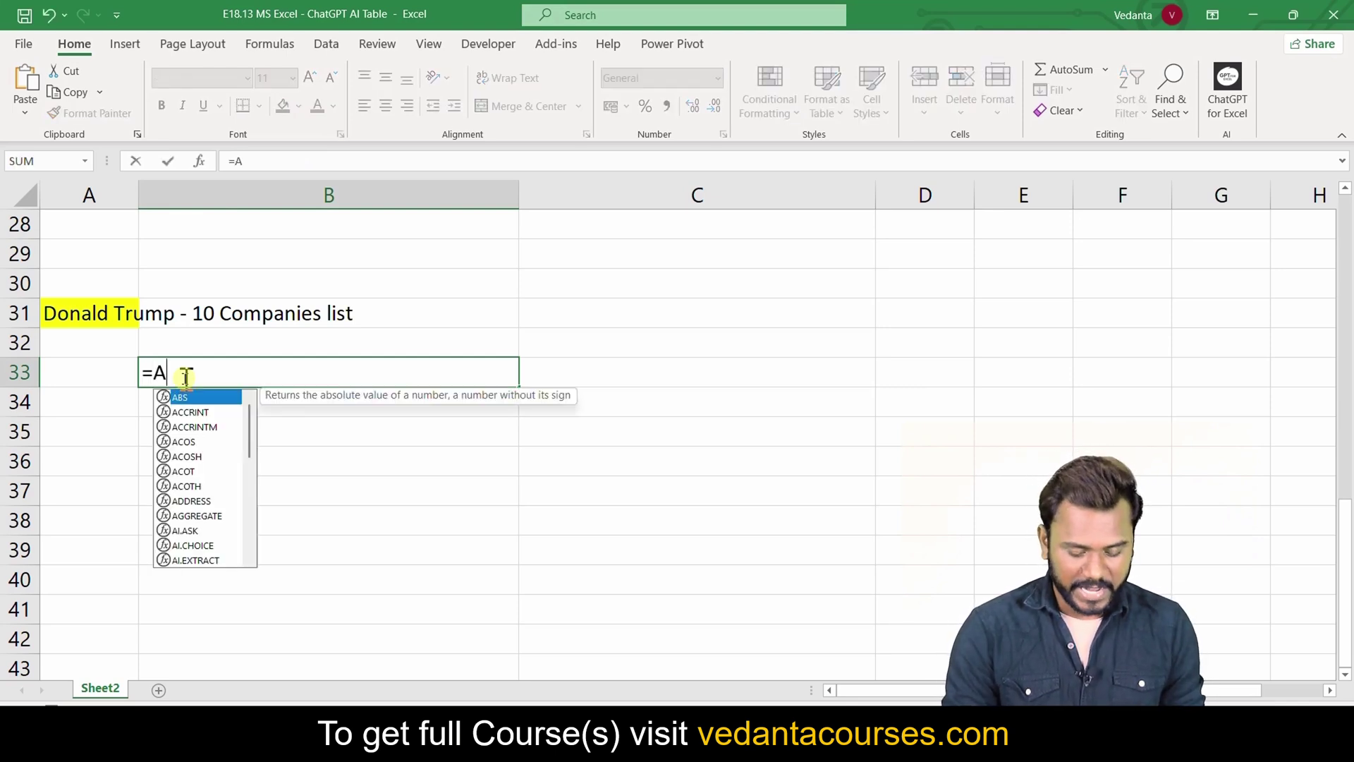
pyautogui.write('I.TA')
pyautogui.press('Tab')
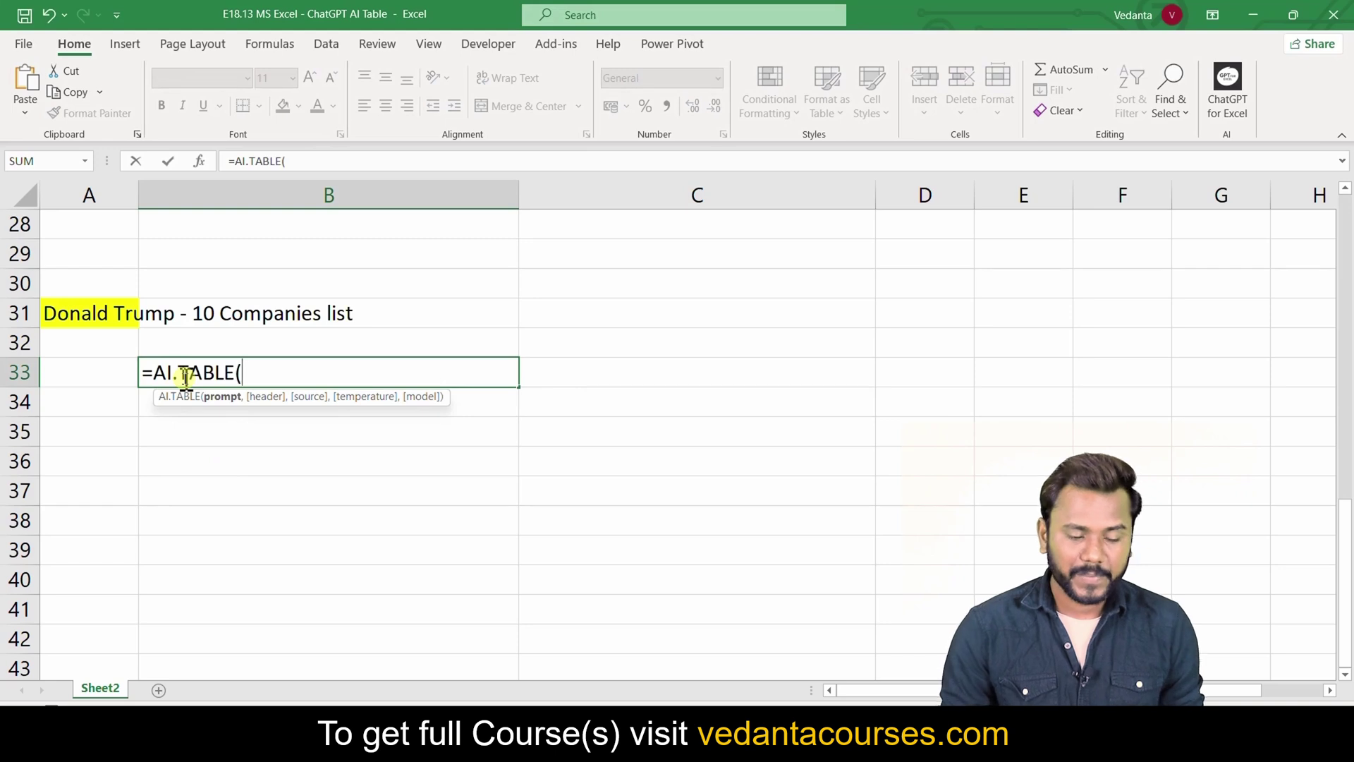
pyautogui.click(83, 314)
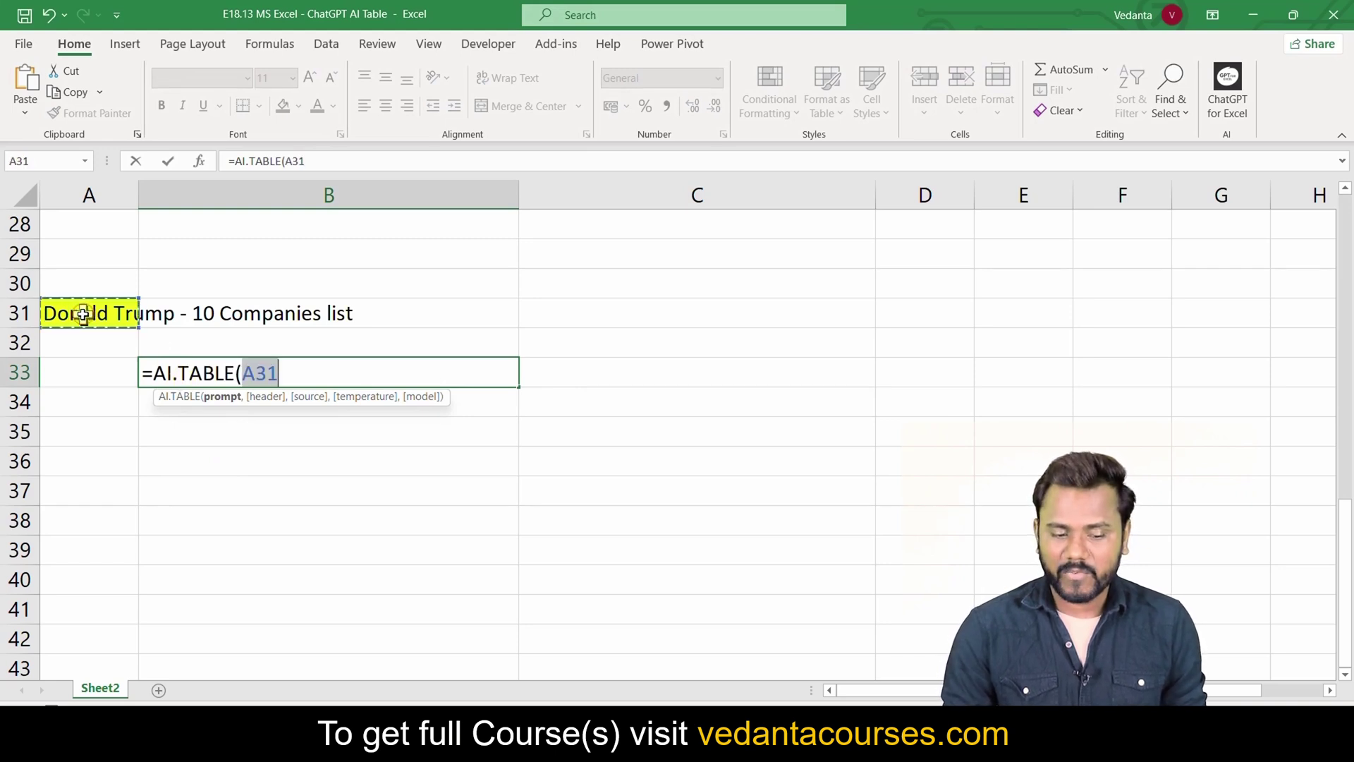
pyautogui.write(')')
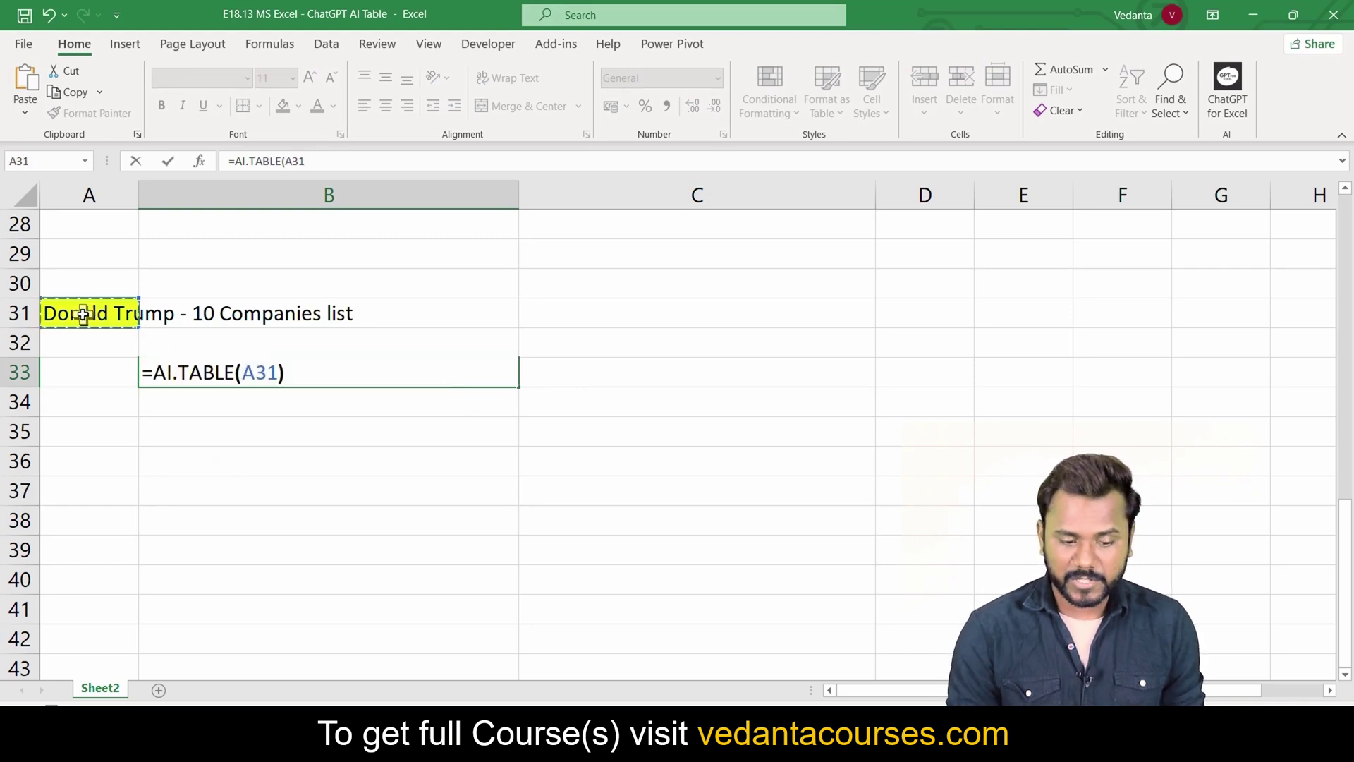
pyautogui.press('Return')
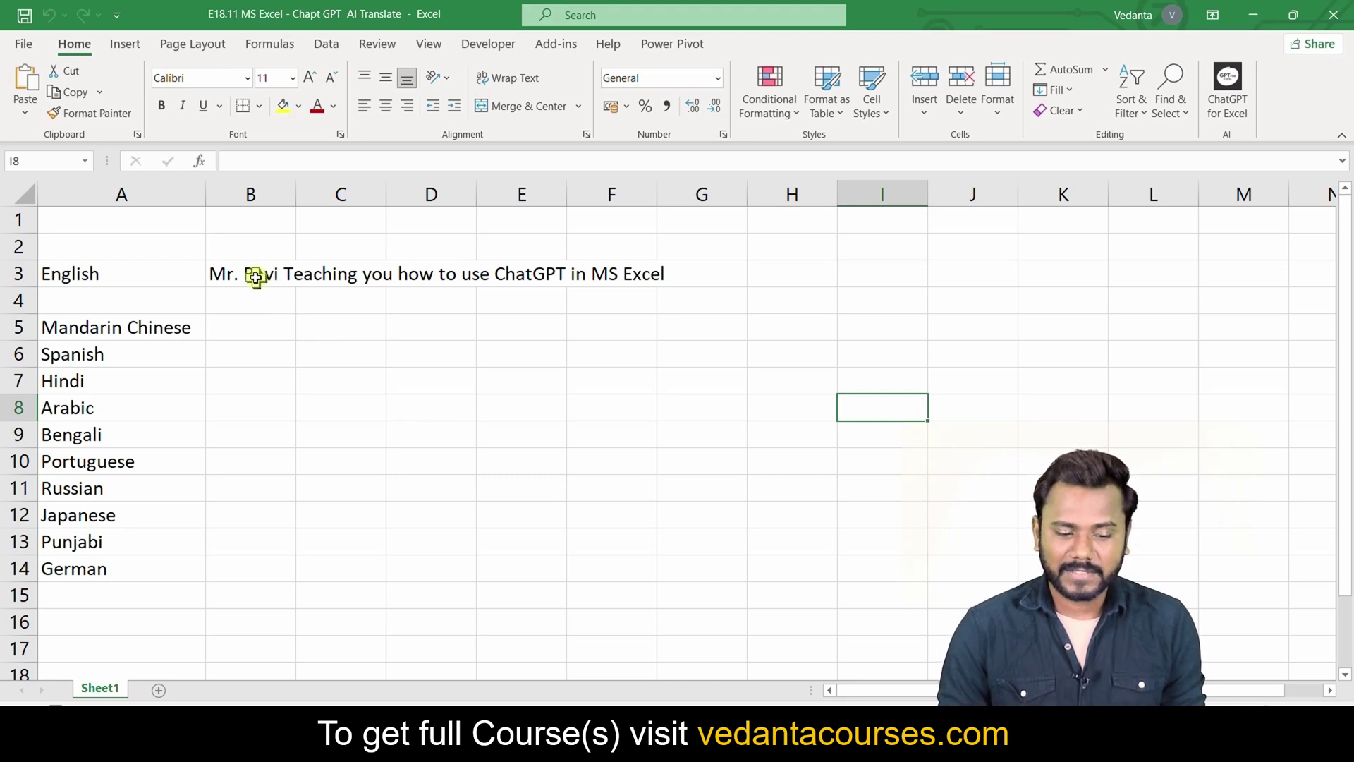
pyautogui.click(243, 326)
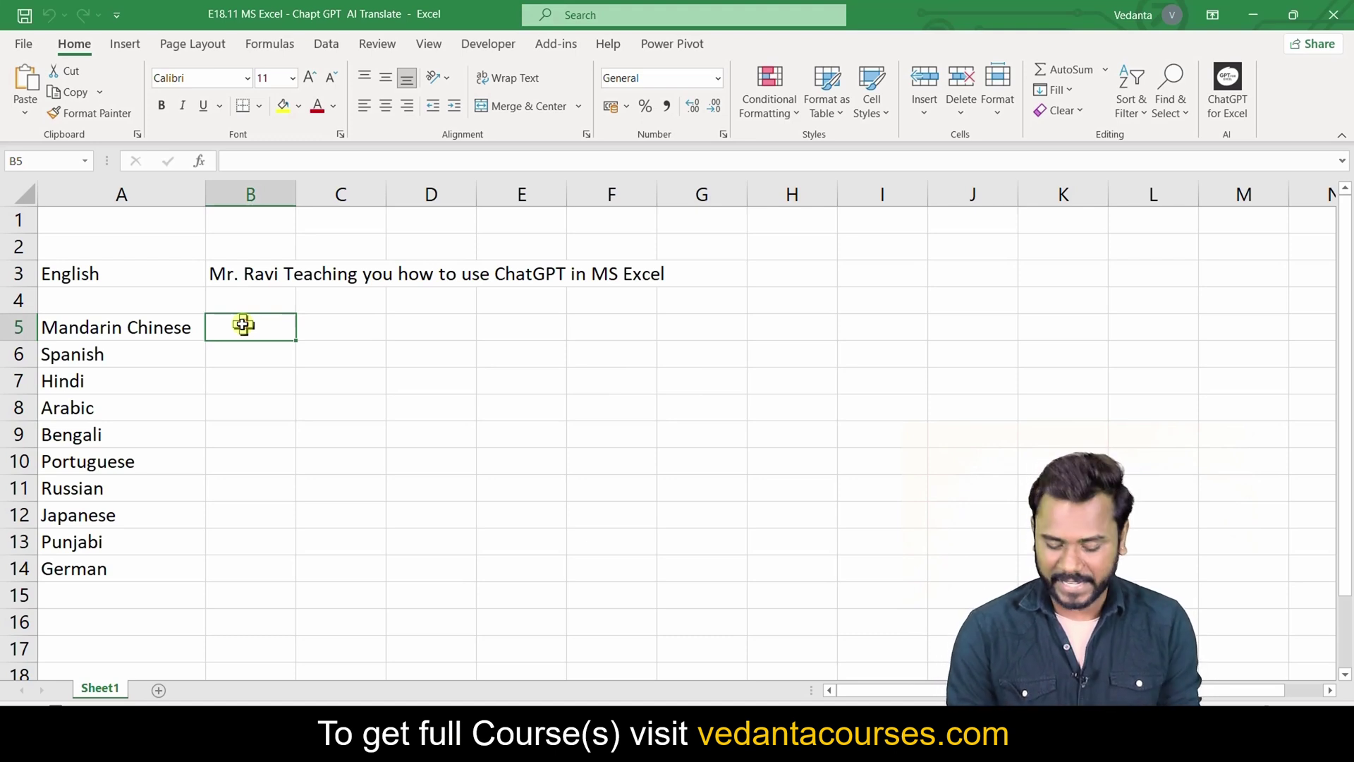
pyautogui.moveTo(102, 328); pyautogui.dragTo(101, 573)
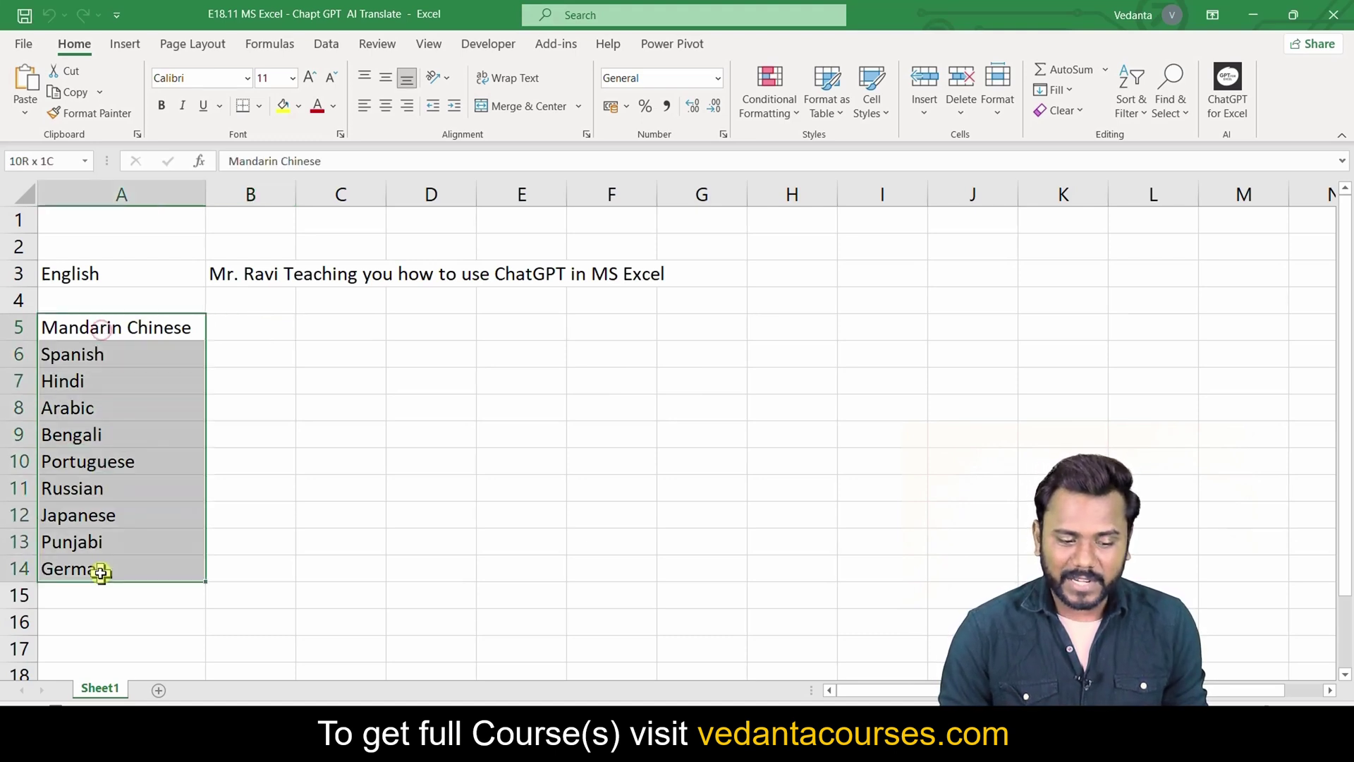
pyautogui.click(249, 327)
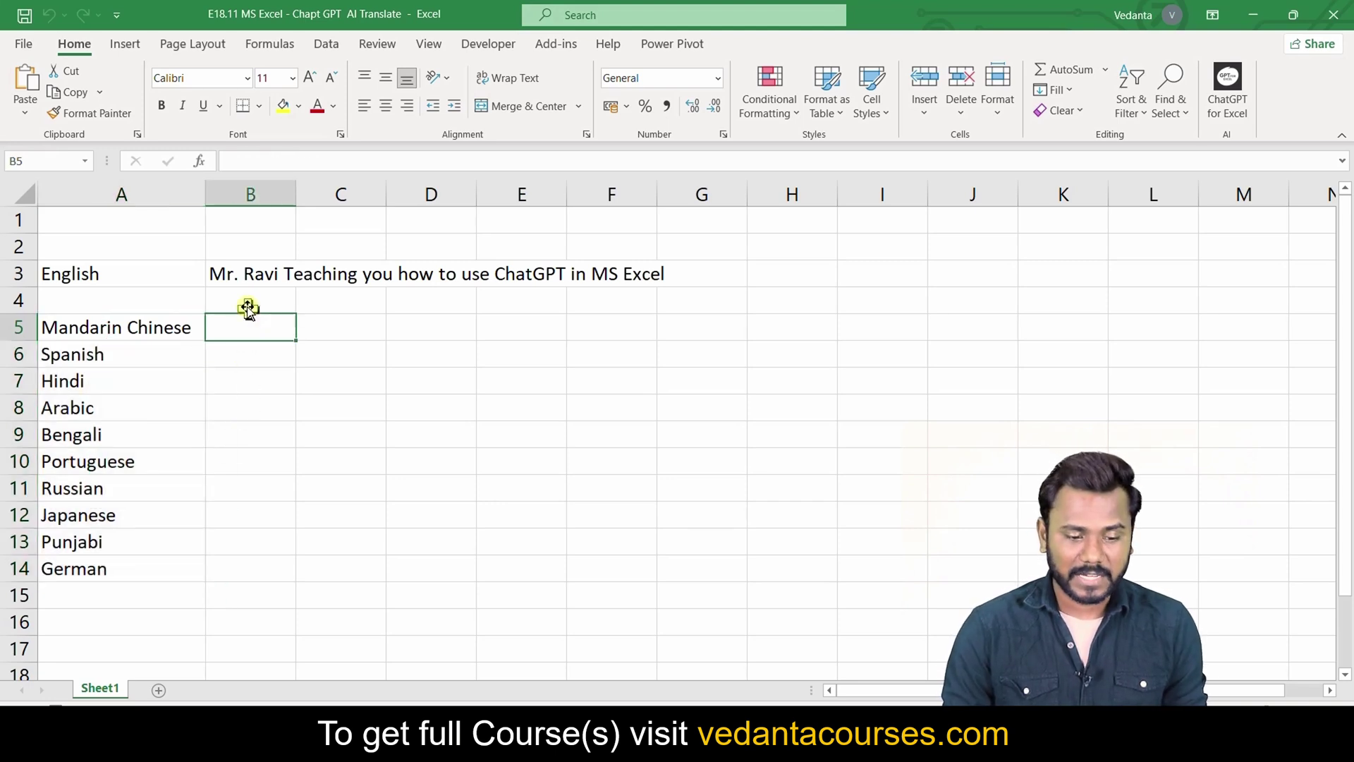
pyautogui.click(226, 273)
pyautogui.click(74, 275)
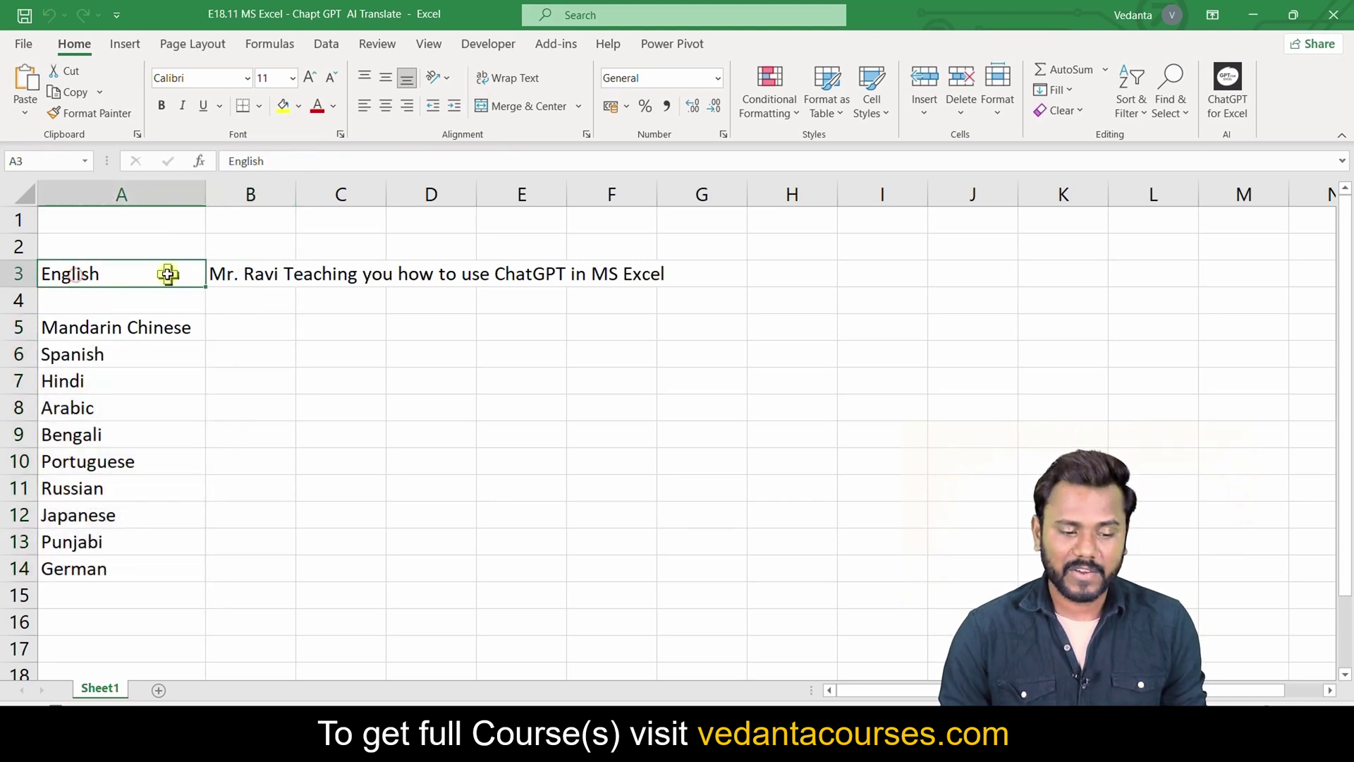
# Translate the English sentence into Mandarin Chinese by entering the formula =AI.TRANSLATE(B3,A5) in cell B5.
pyautogui.click(237, 329)
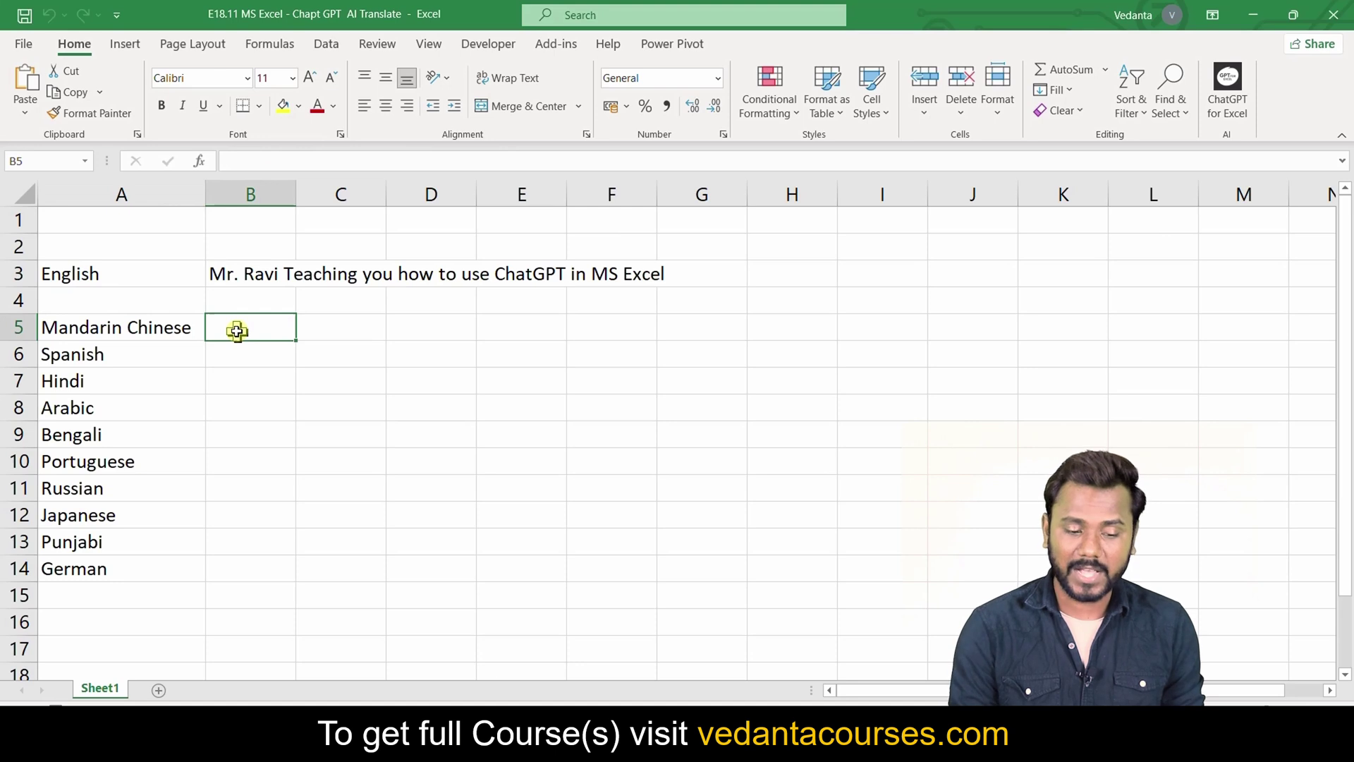
pyautogui.write('=AI.T')
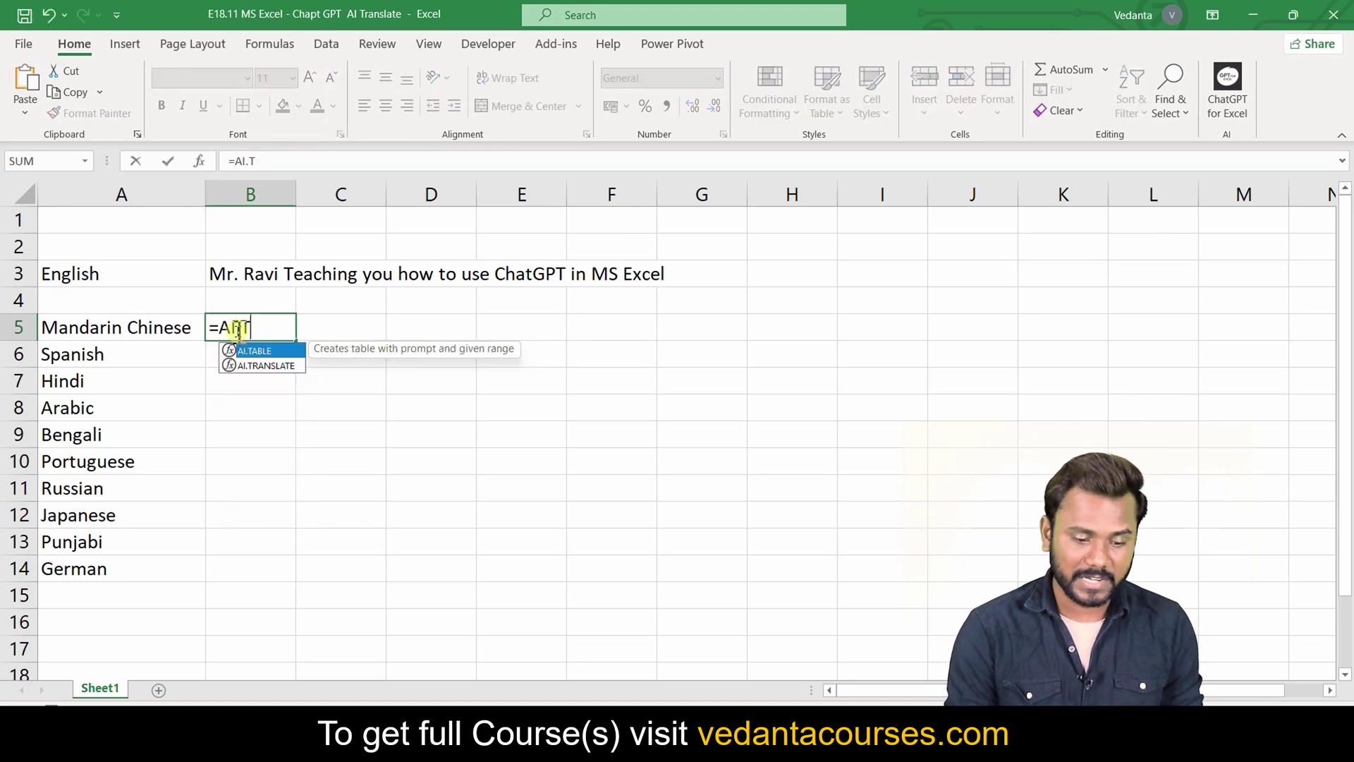
pyautogui.press('Tab')
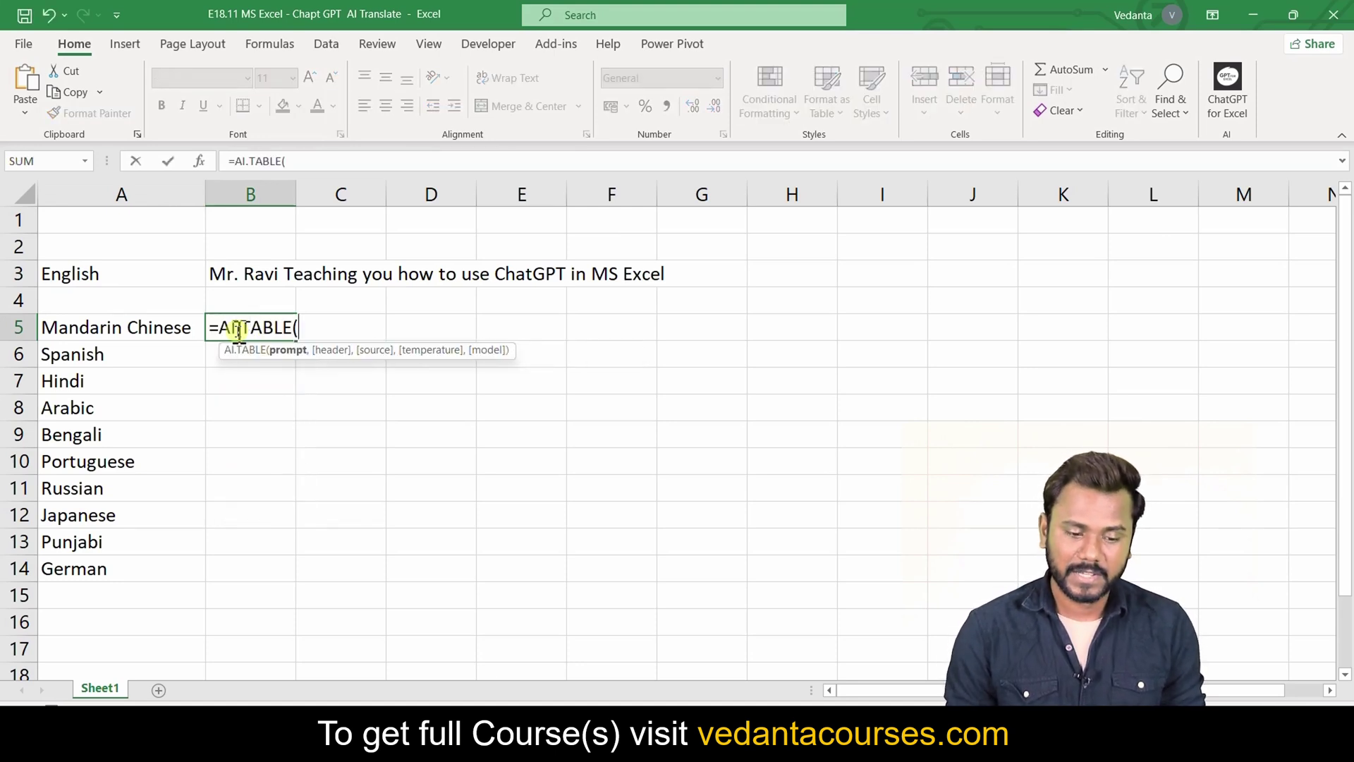
pyautogui.press('BackSpace')
pyautogui.press('BackSpace')
pyautogui.press('BackSpace')
pyautogui.press('BackSpace')
pyautogui.press('BackSpace')
pyautogui.press('Down')
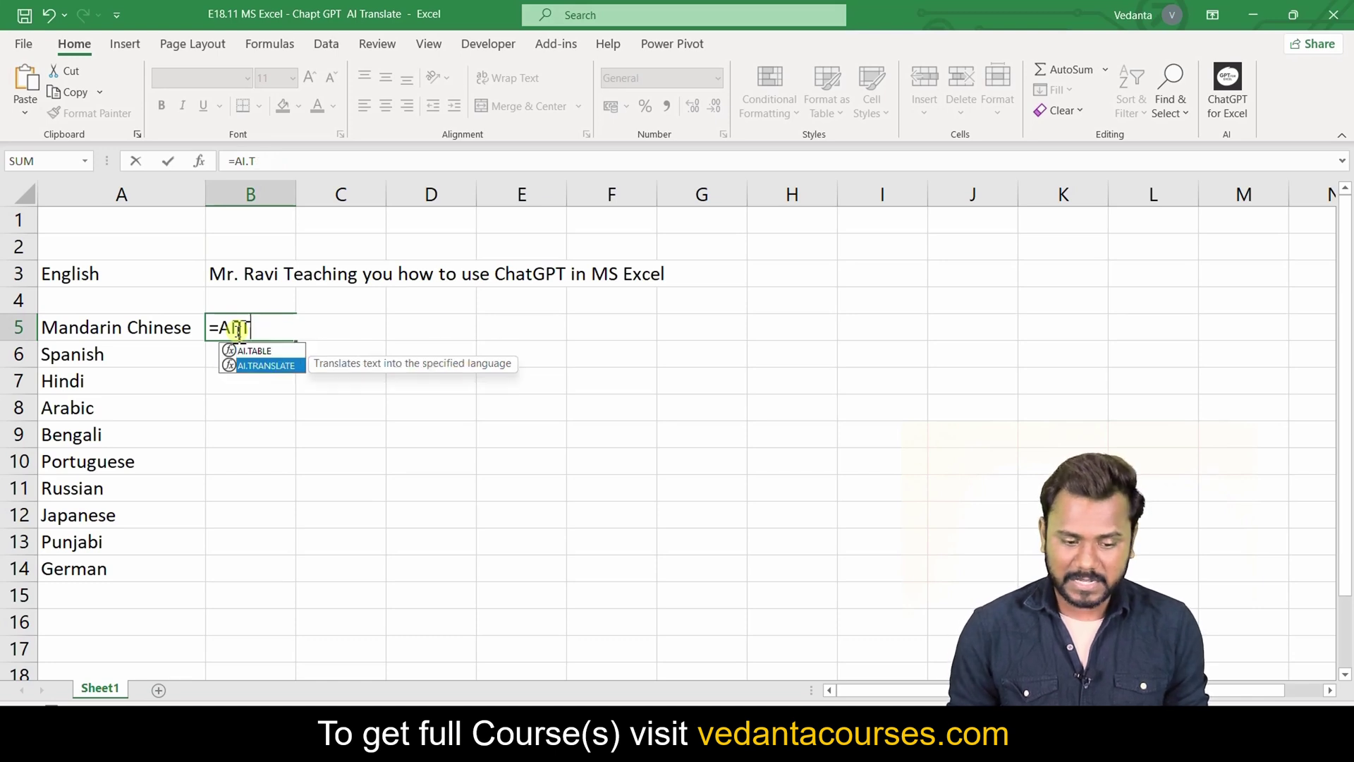
pyautogui.press('Tab')
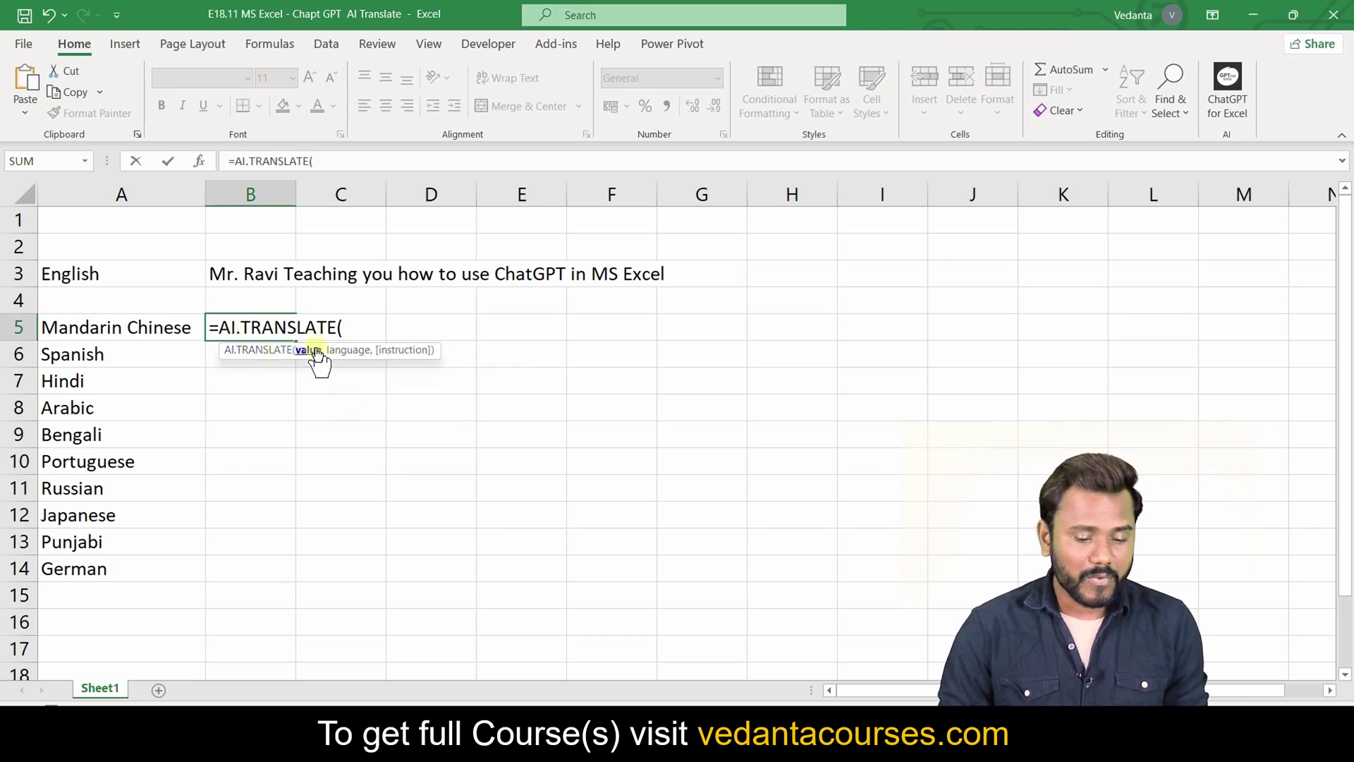
pyautogui.click(228, 272)
pyautogui.write(',')
pyautogui.click(93, 326)
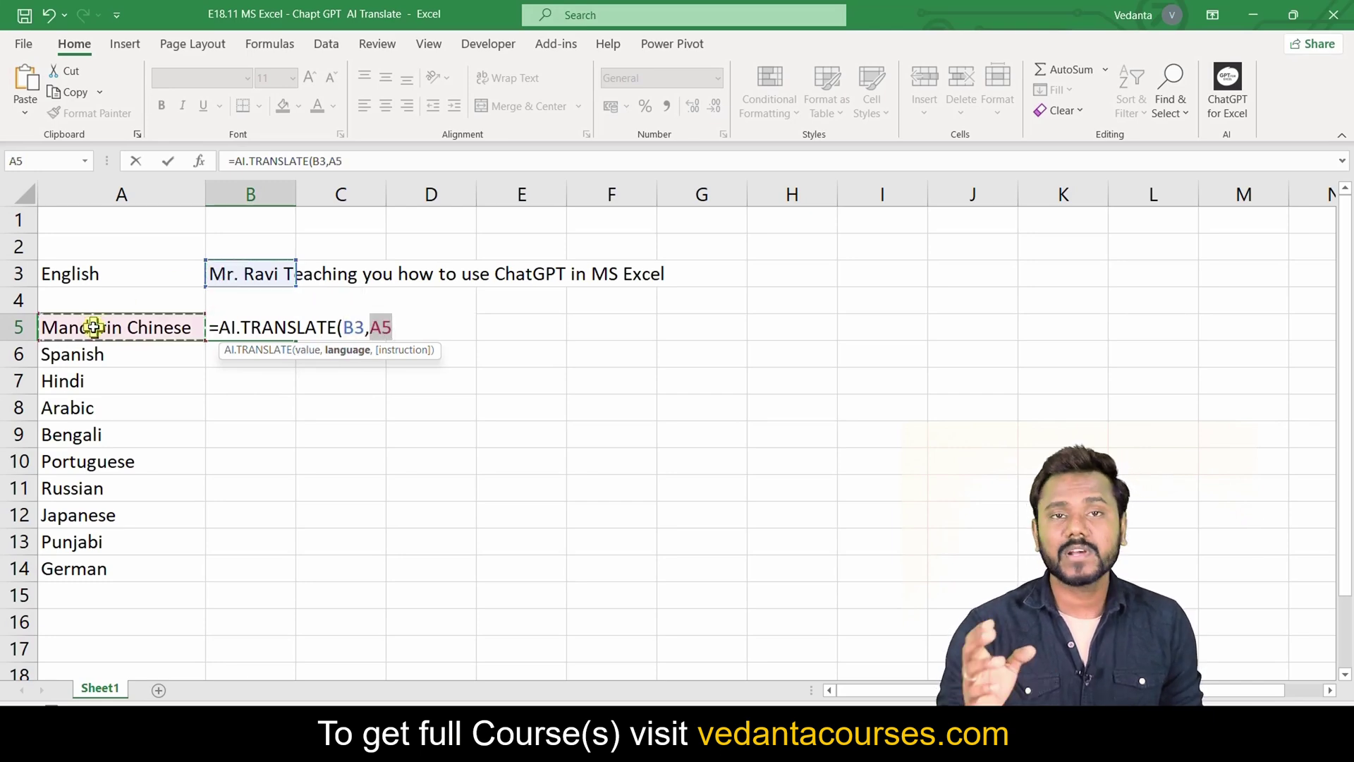
pyautogui.write(')')
pyautogui.press('Return')
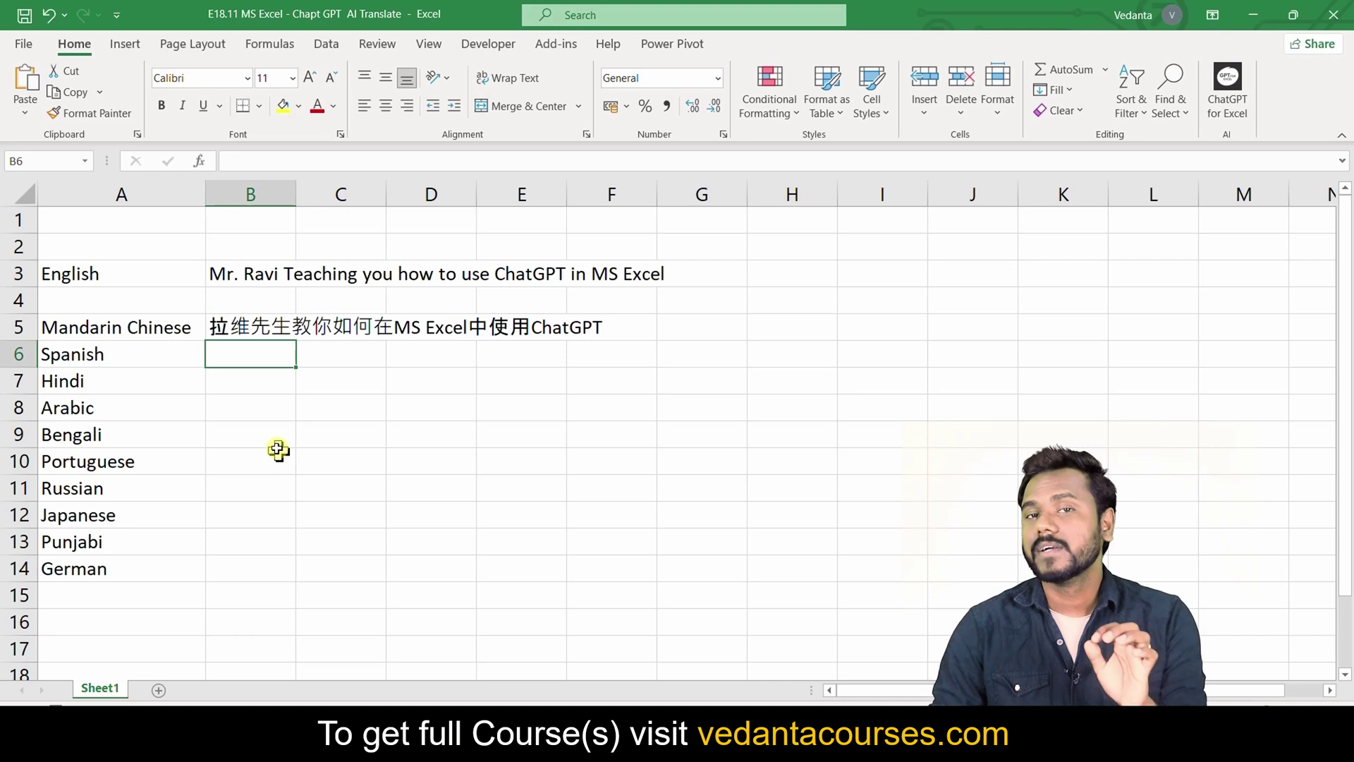
# Replace the Mandarin Chinese translation formula in cell B5 with =AI.TRANSLATE($B$3,A5), locking the reference to the English sentence.
pyautogui.click(227, 327)
pyautogui.press('Delete')
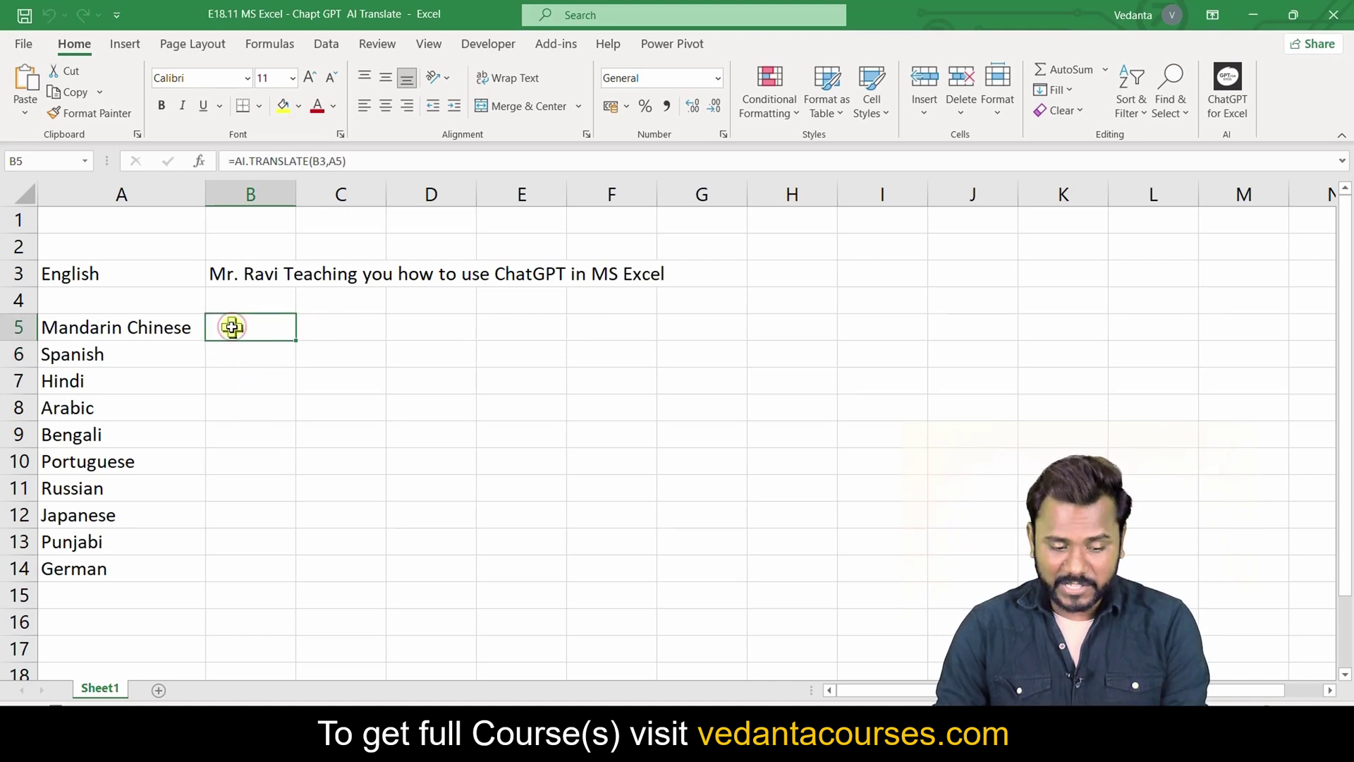
pyautogui.write('=')
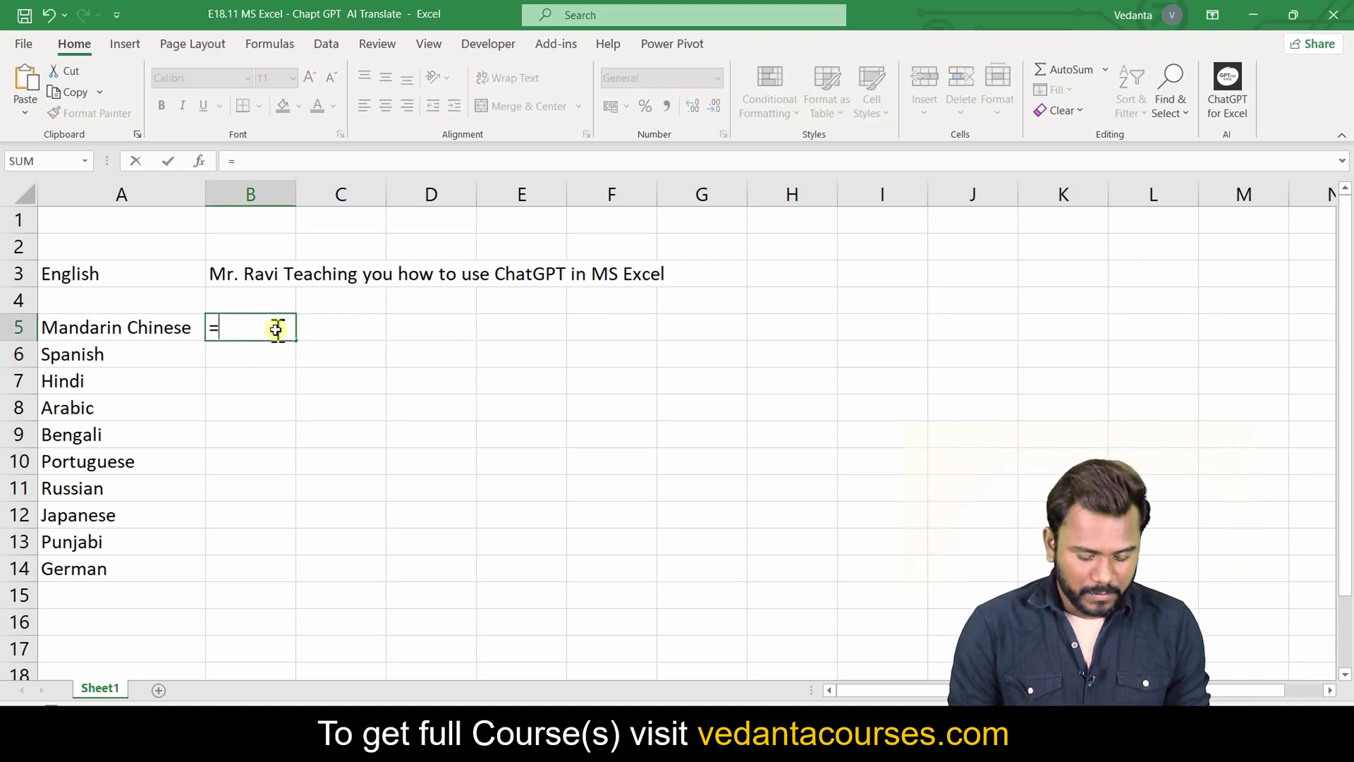
pyautogui.write('AI.TRA')
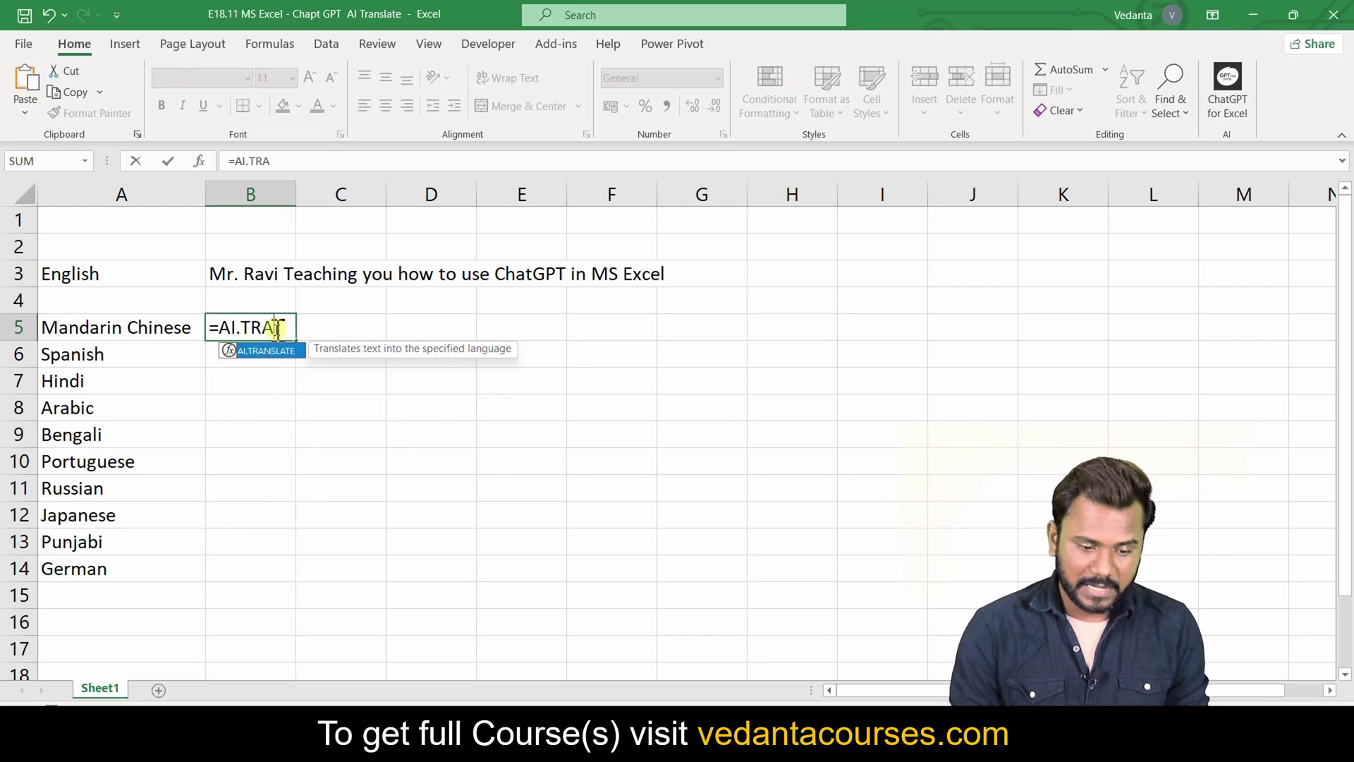
pyautogui.press('Tab')
pyautogui.click(242, 278)
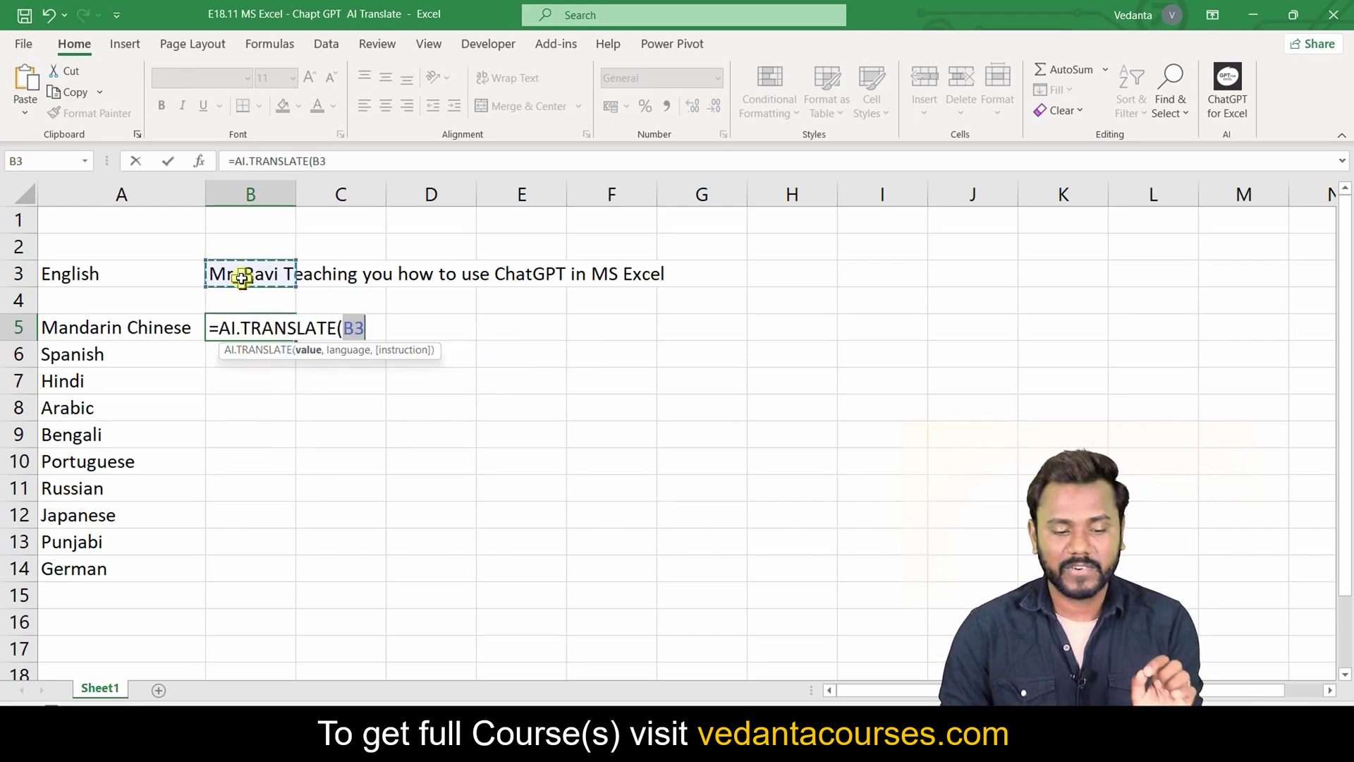
pyautogui.press('F4')
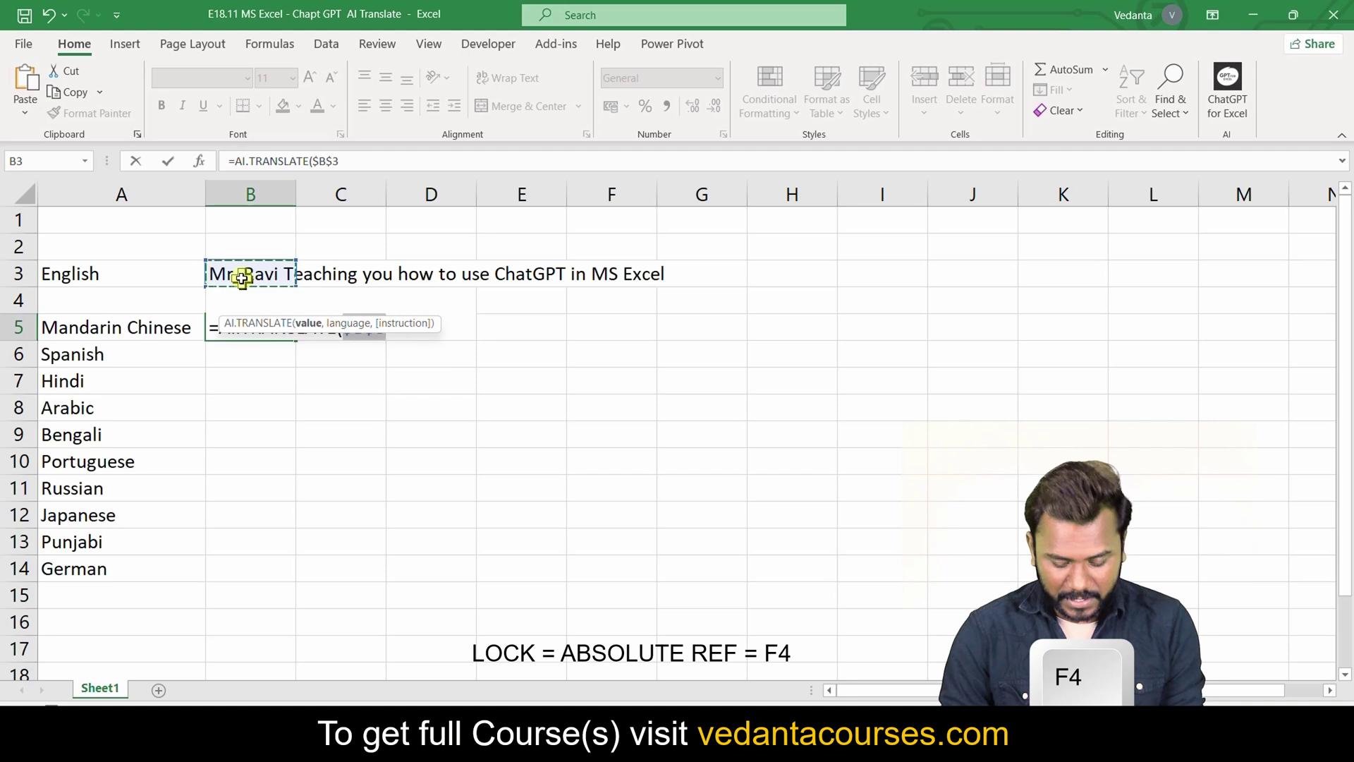
pyautogui.write(',')
pyautogui.click(116, 333)
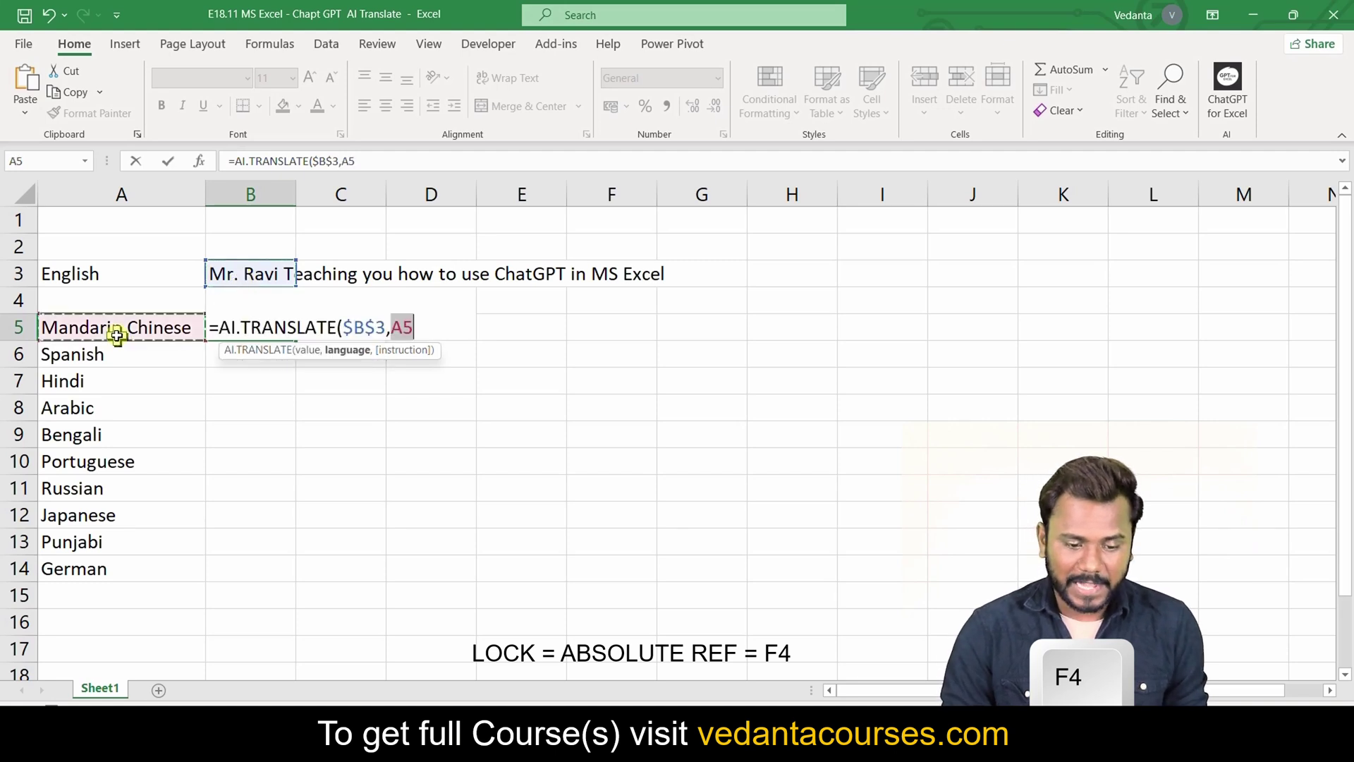
pyautogui.write(')')
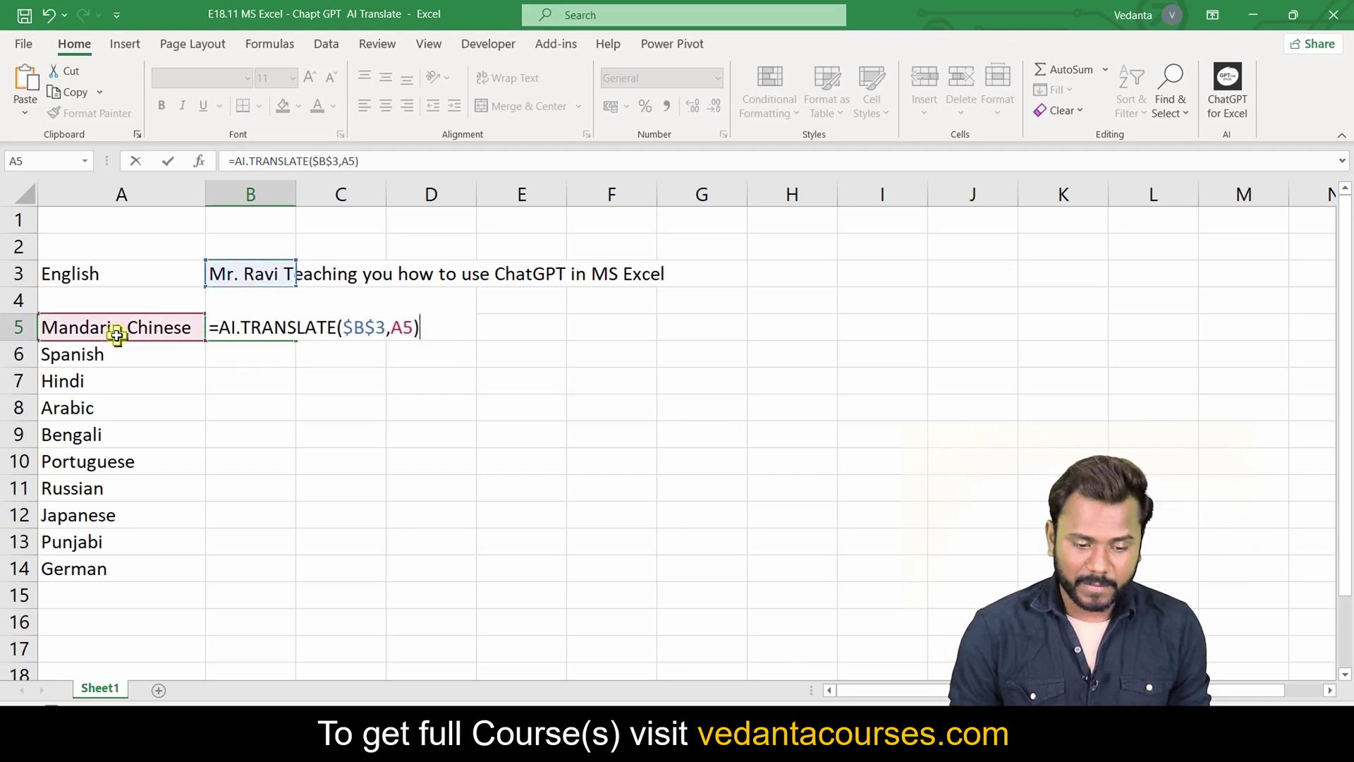
pyautogui.press('Return')
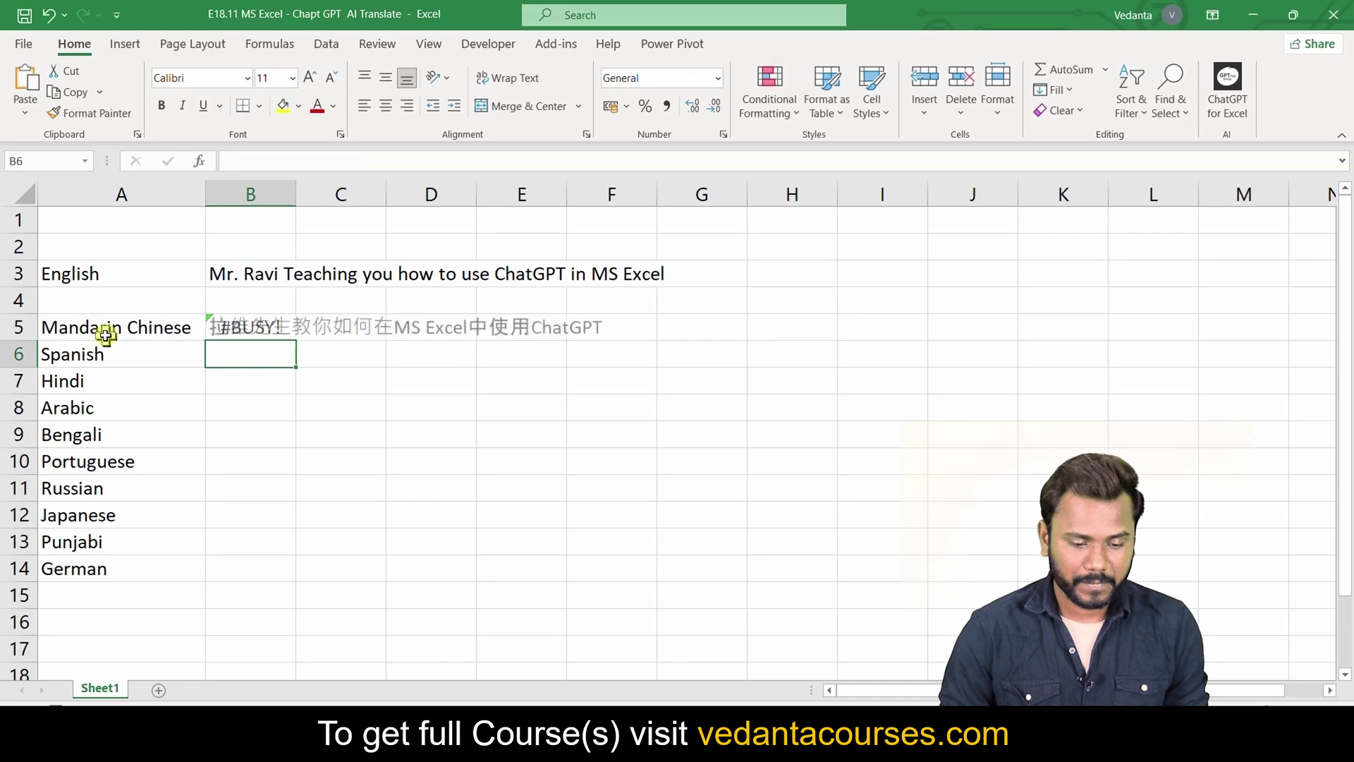
# Fill the translation formula from B5 down to B14 for all the remaining languages.
pyautogui.click(266, 325)
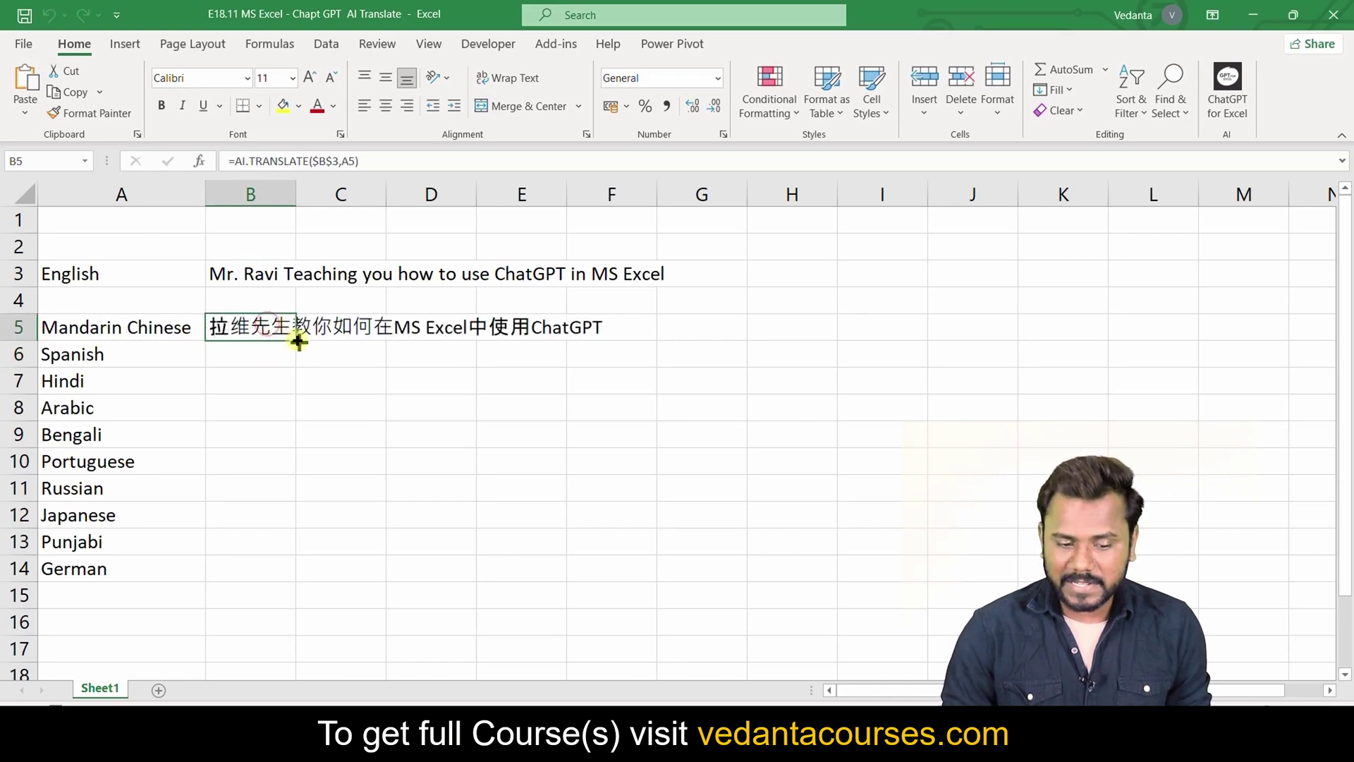
pyautogui.doubleClick(296, 341)
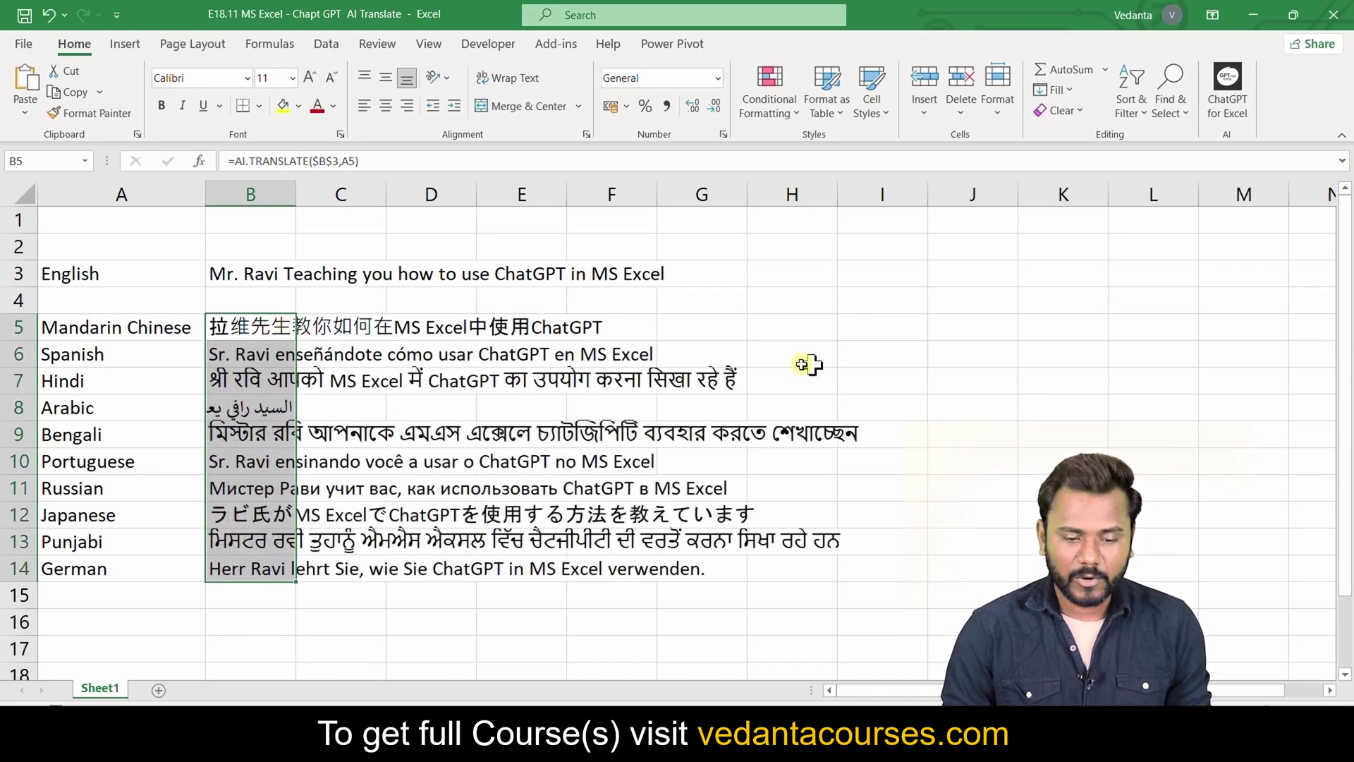
pyautogui.click(938, 347)
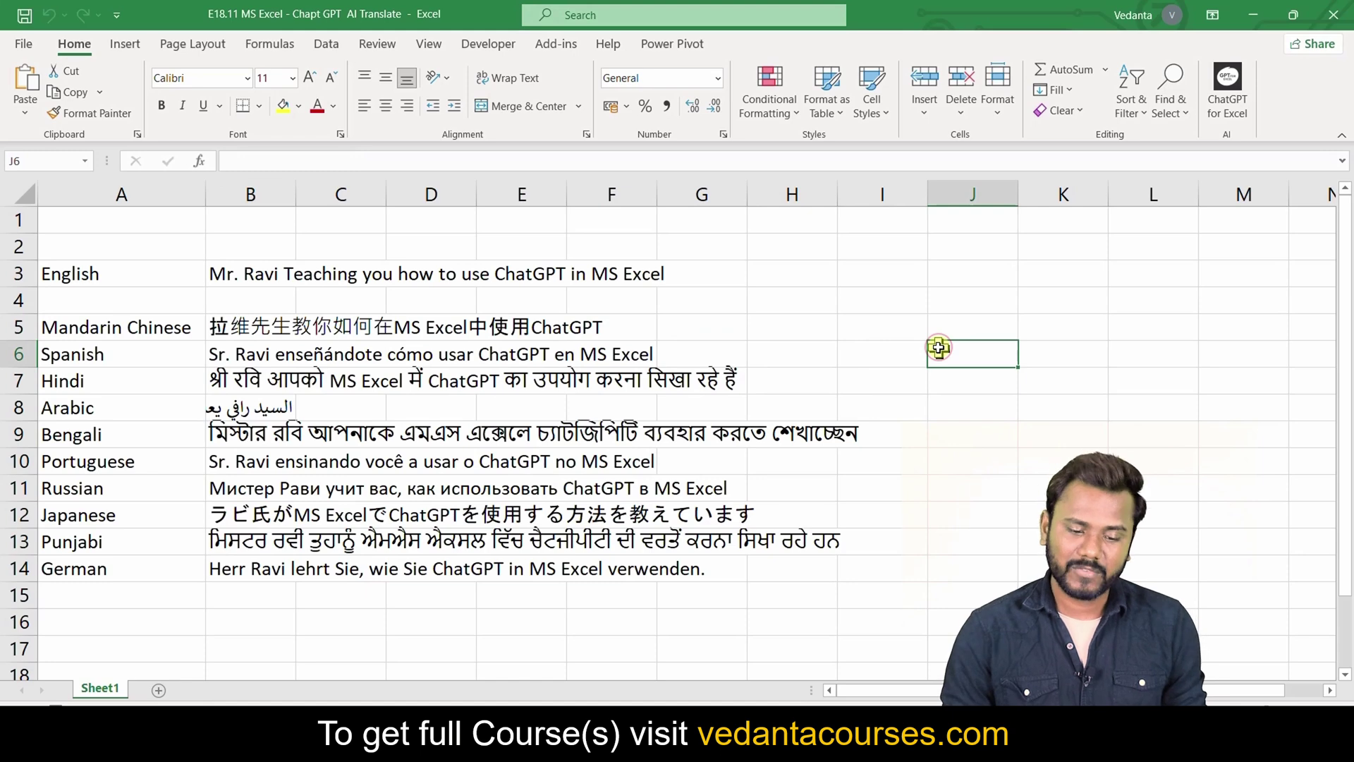
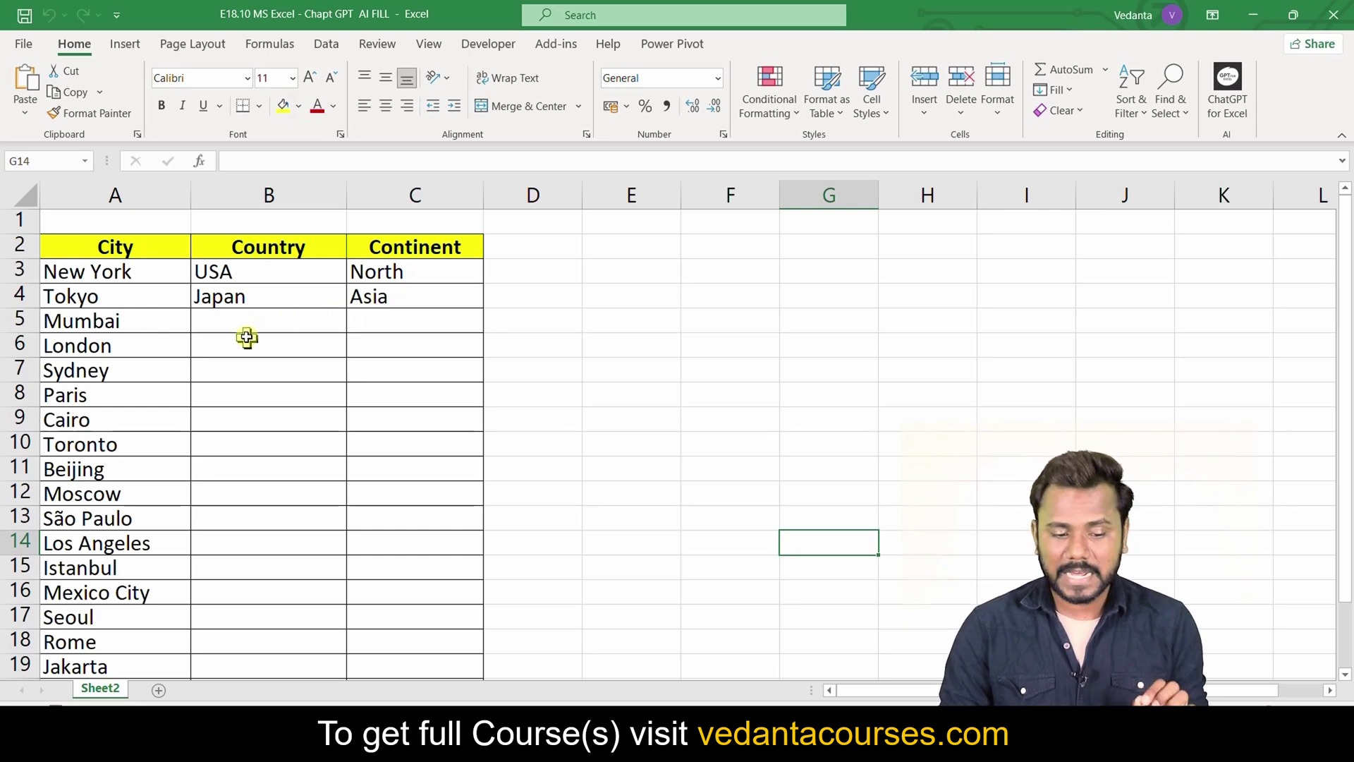
# Fill in the missing countries and continents for the listed cities by entering the formula =AI.FILL(A3:C4,A5:A22) in cell B5.
pyautogui.moveTo(247, 338); pyautogui.dragTo(433, 572)
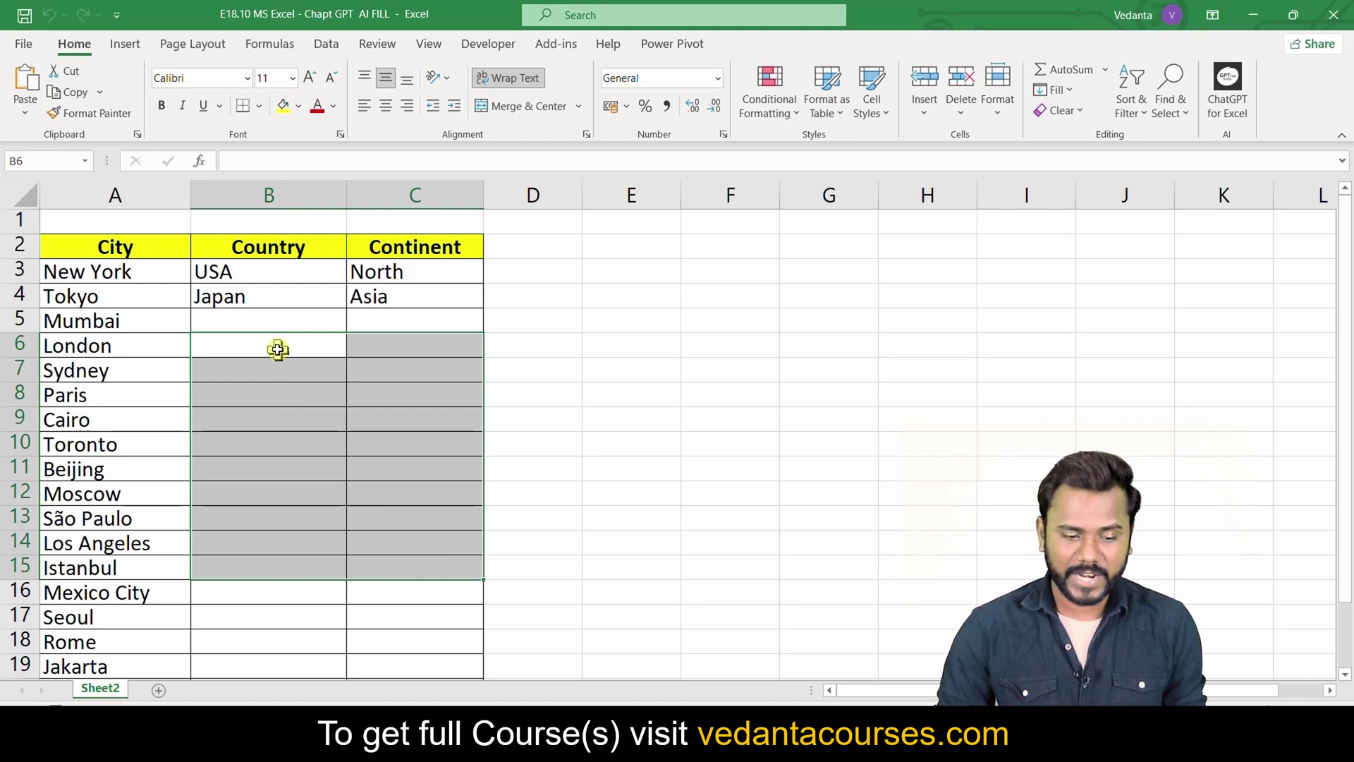
pyautogui.click(268, 314)
pyautogui.write('=')
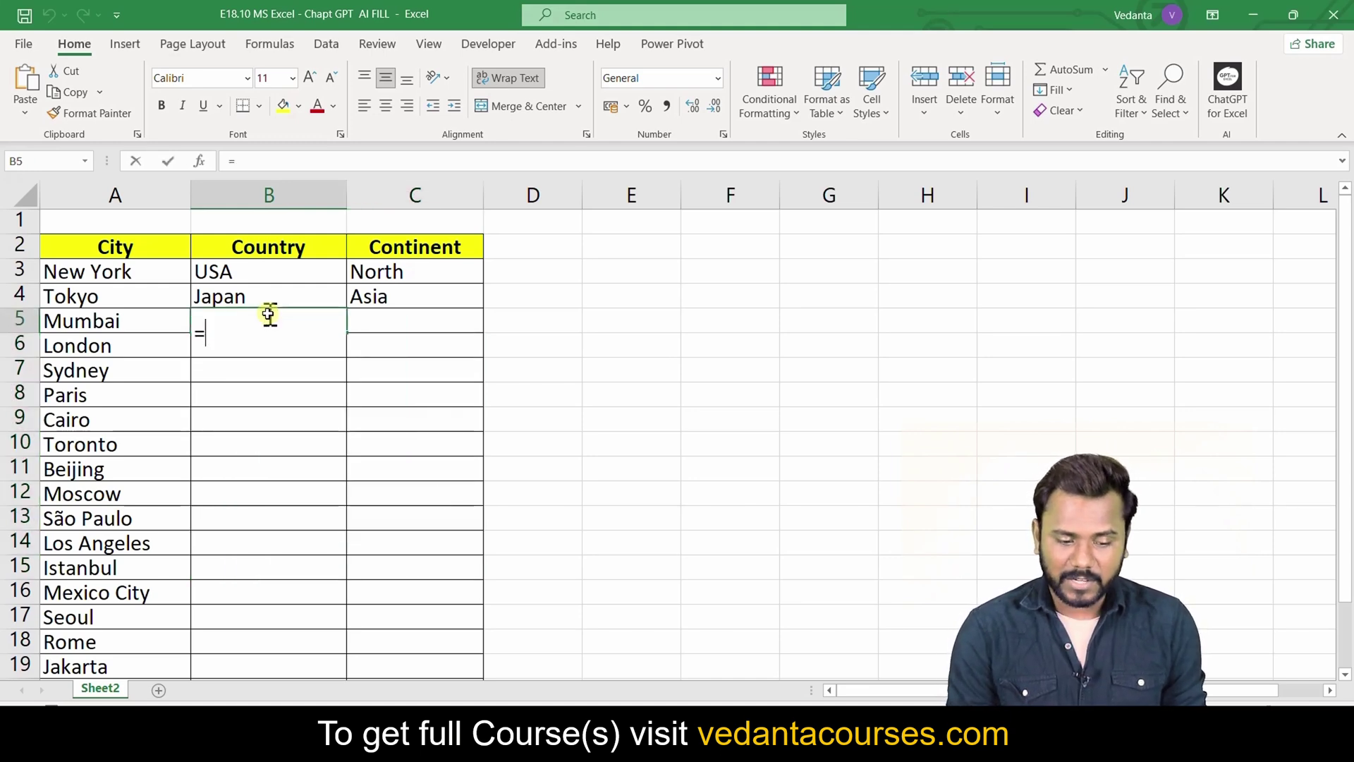
pyautogui.write('AS')
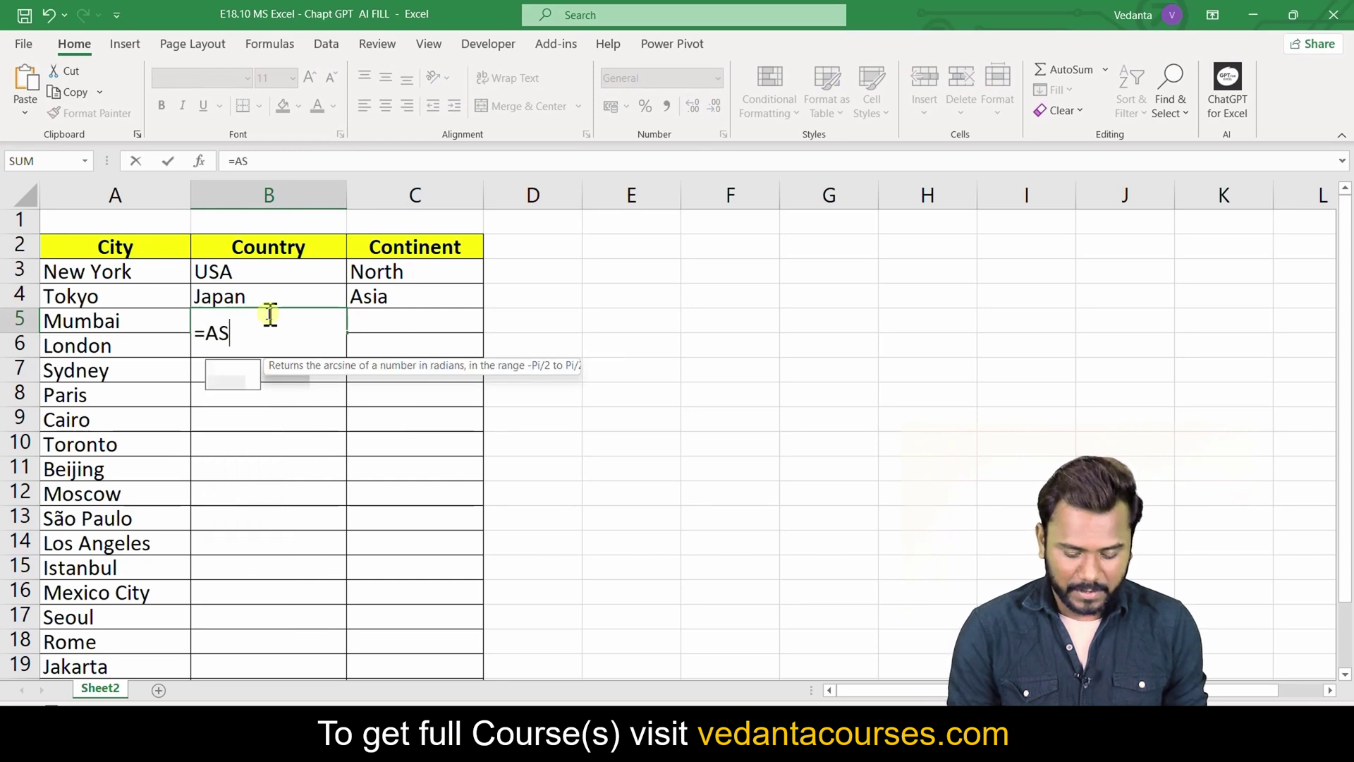
pyautogui.press('BackSpace')
pyautogui.write('I')
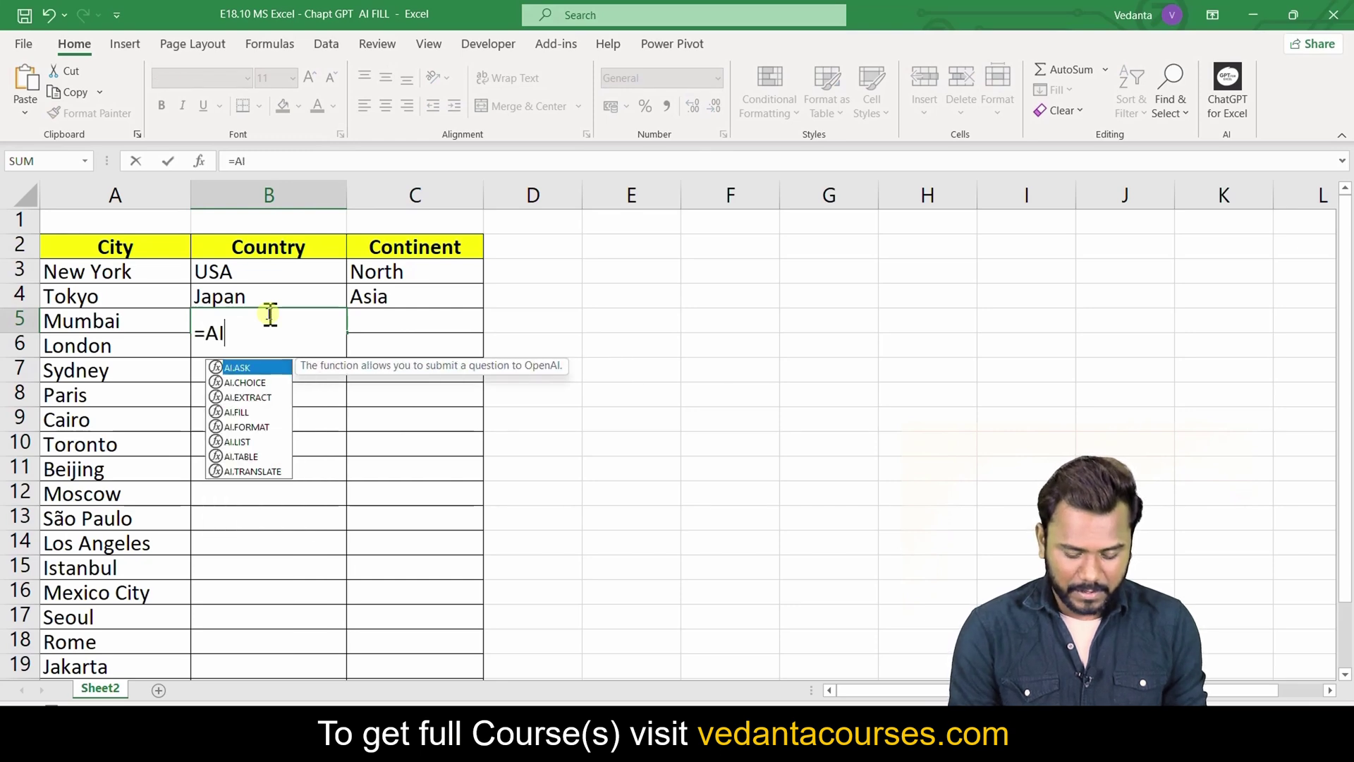
pyautogui.write('.F')
pyautogui.press('Tab')
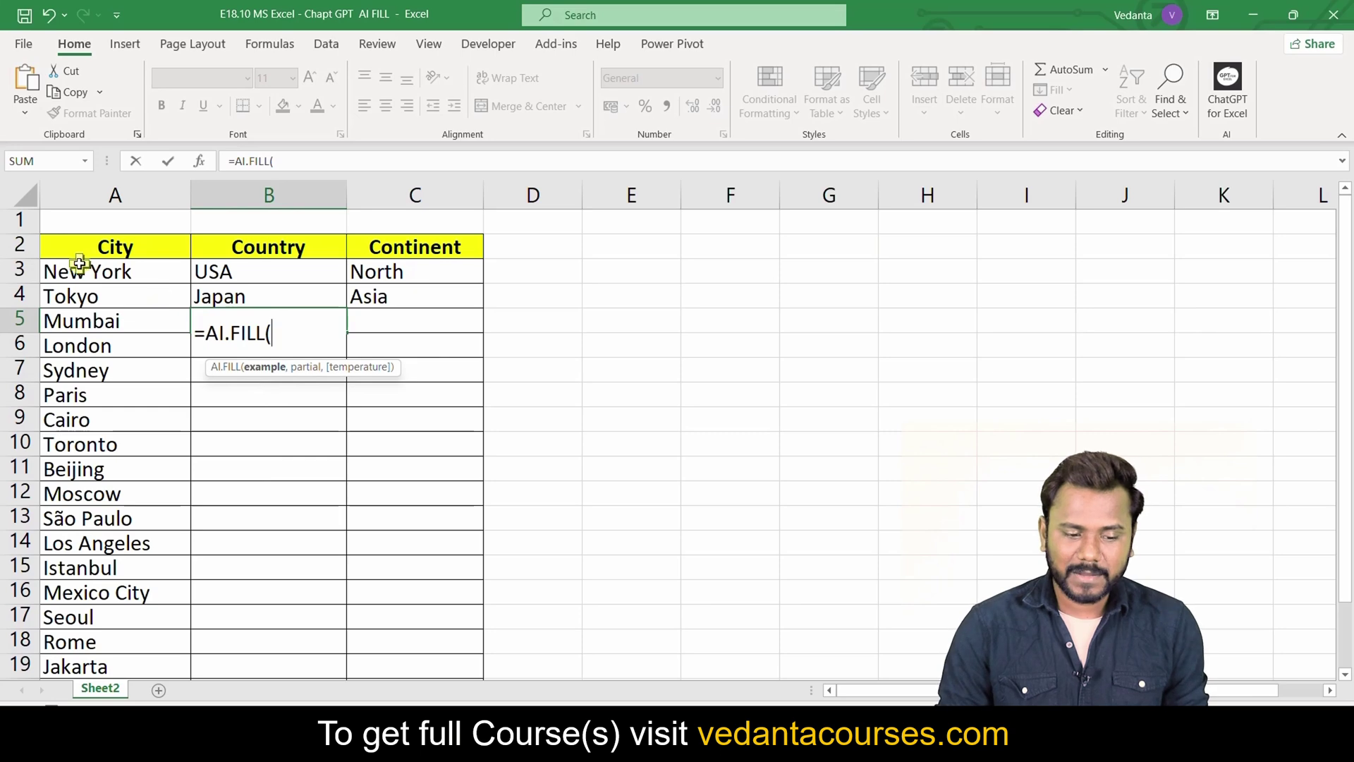
pyautogui.moveTo(76, 268); pyautogui.dragTo(401, 302)
pyautogui.write(',')
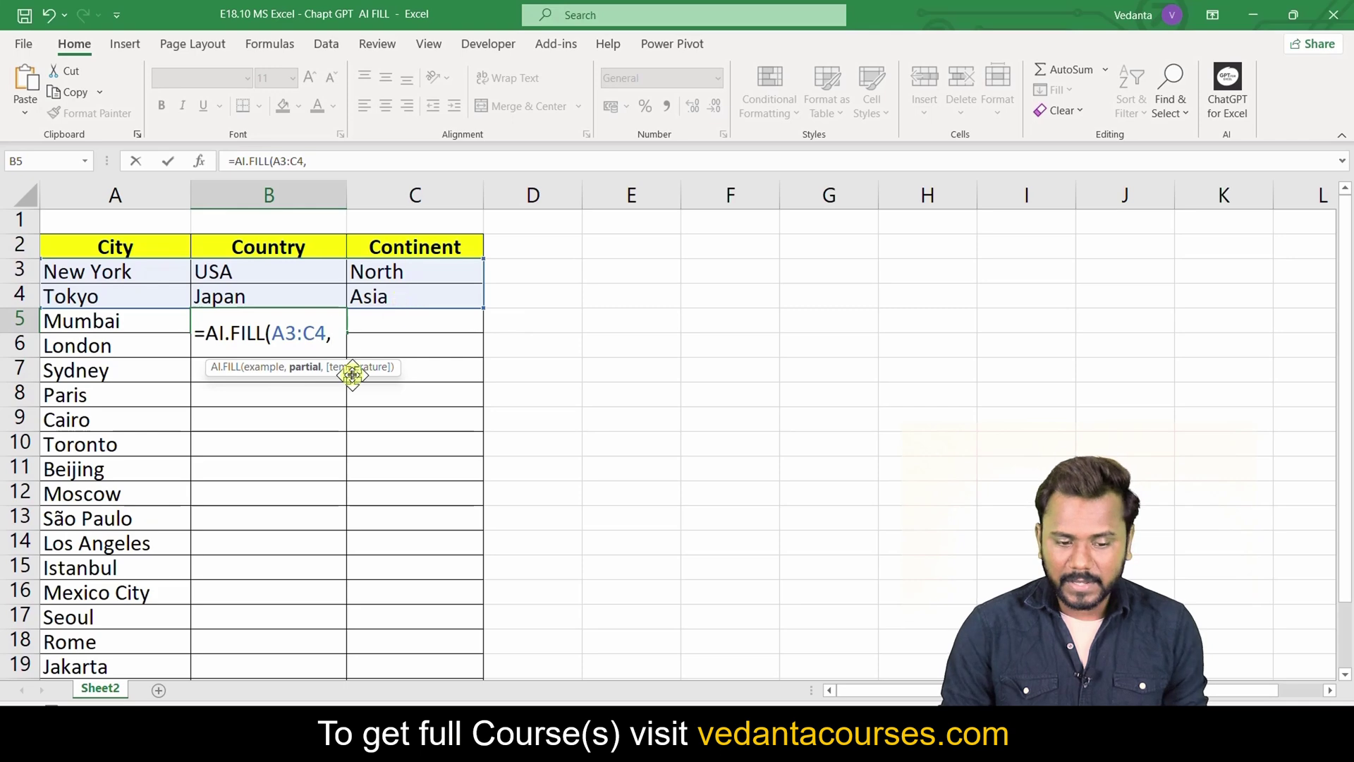
pyautogui.moveTo(115, 324); pyautogui.dragTo(115, 644)
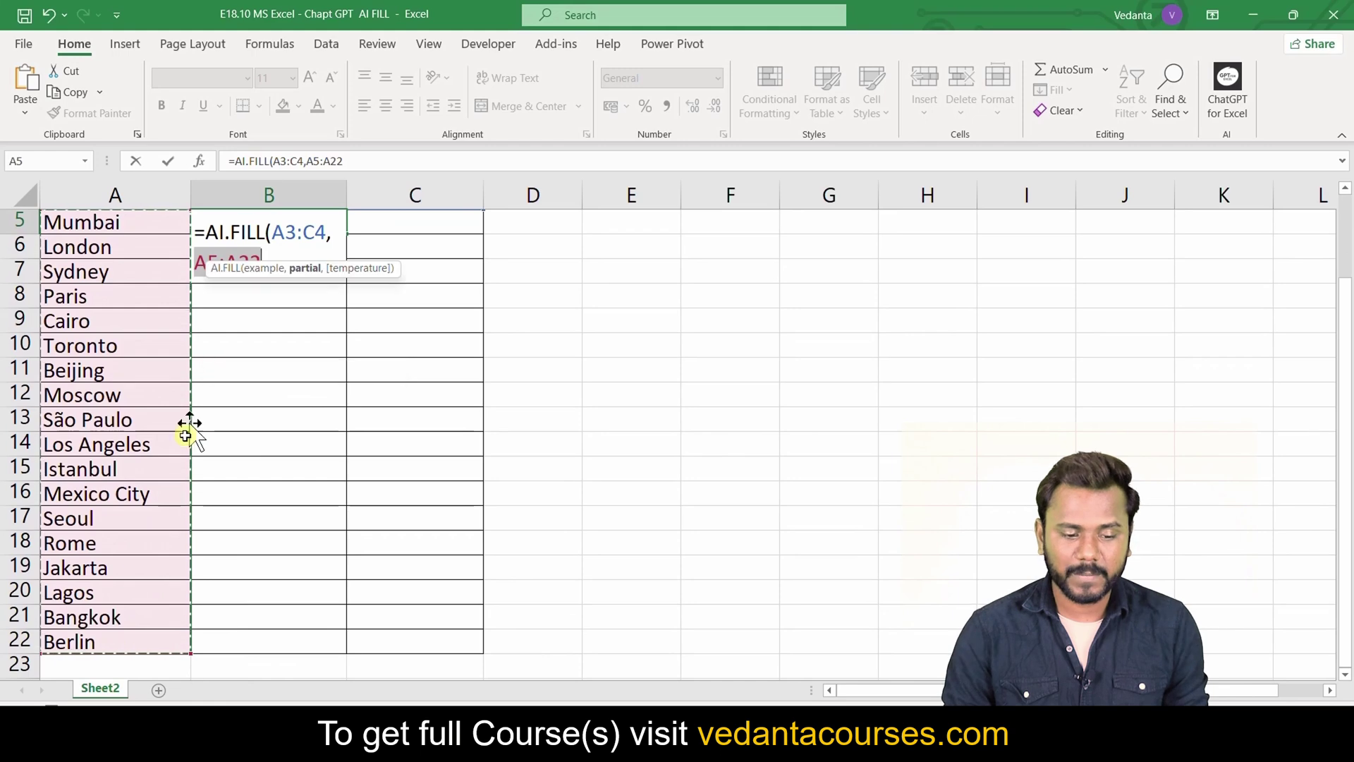
pyautogui.scroll(2, 212, 409)
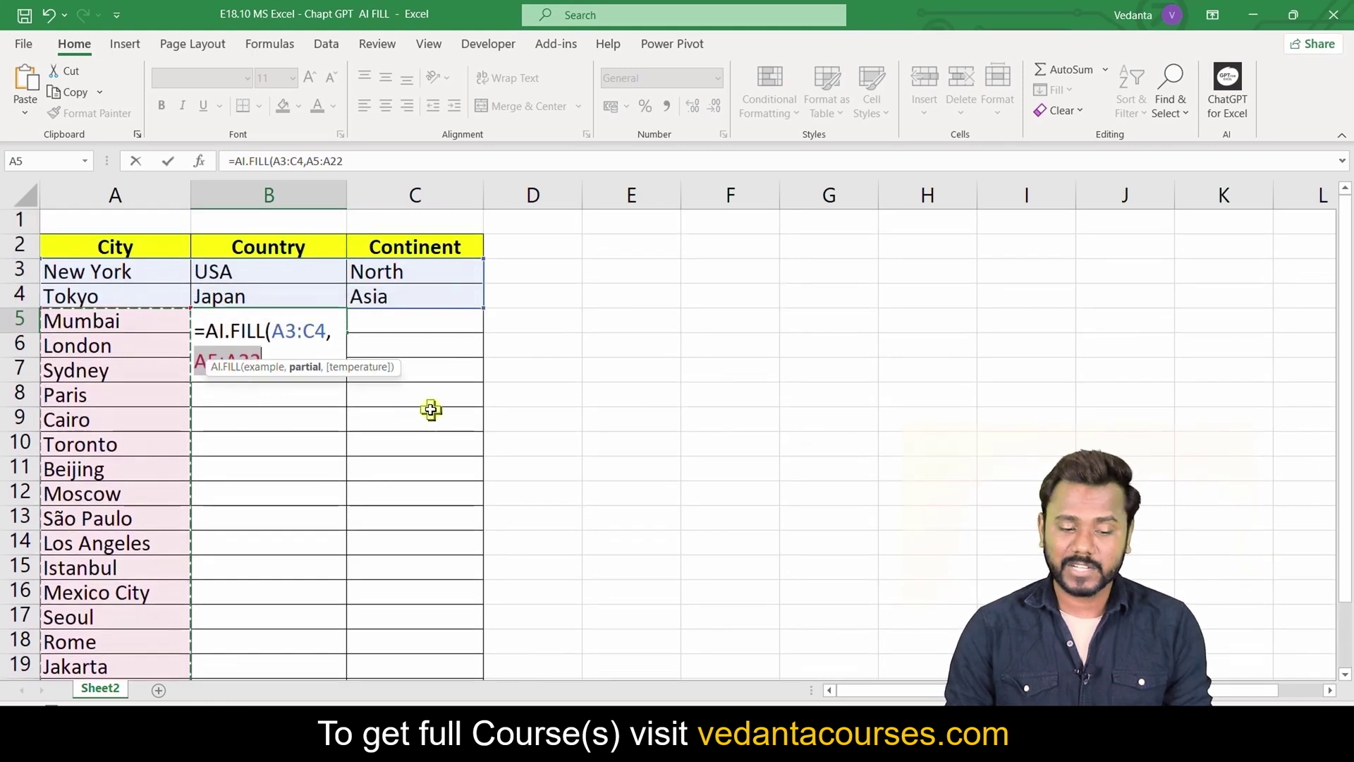
pyautogui.write(')')
pyautogui.press('Return')
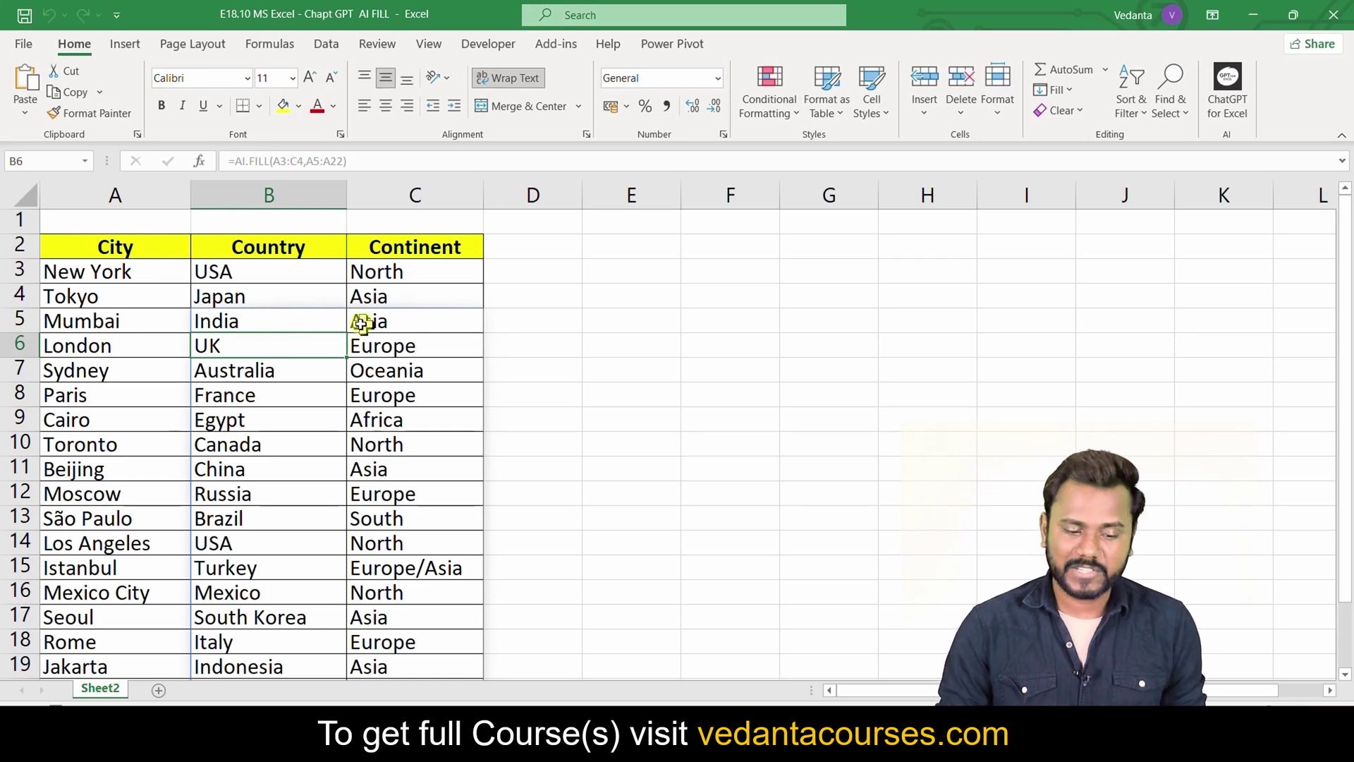
pyautogui.scroll(-3, 302, 353)
pyautogui.scroll(3, 477, 412)
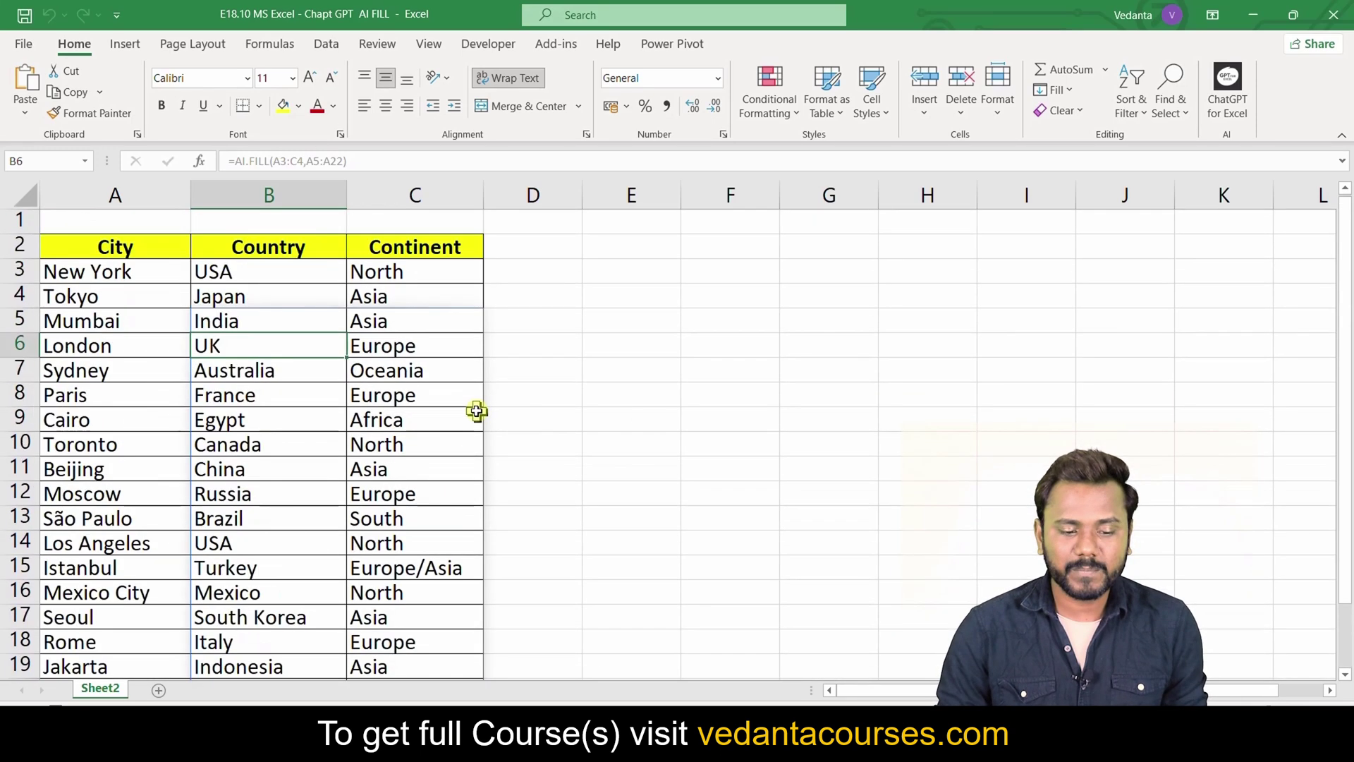
pyautogui.click(692, 365)
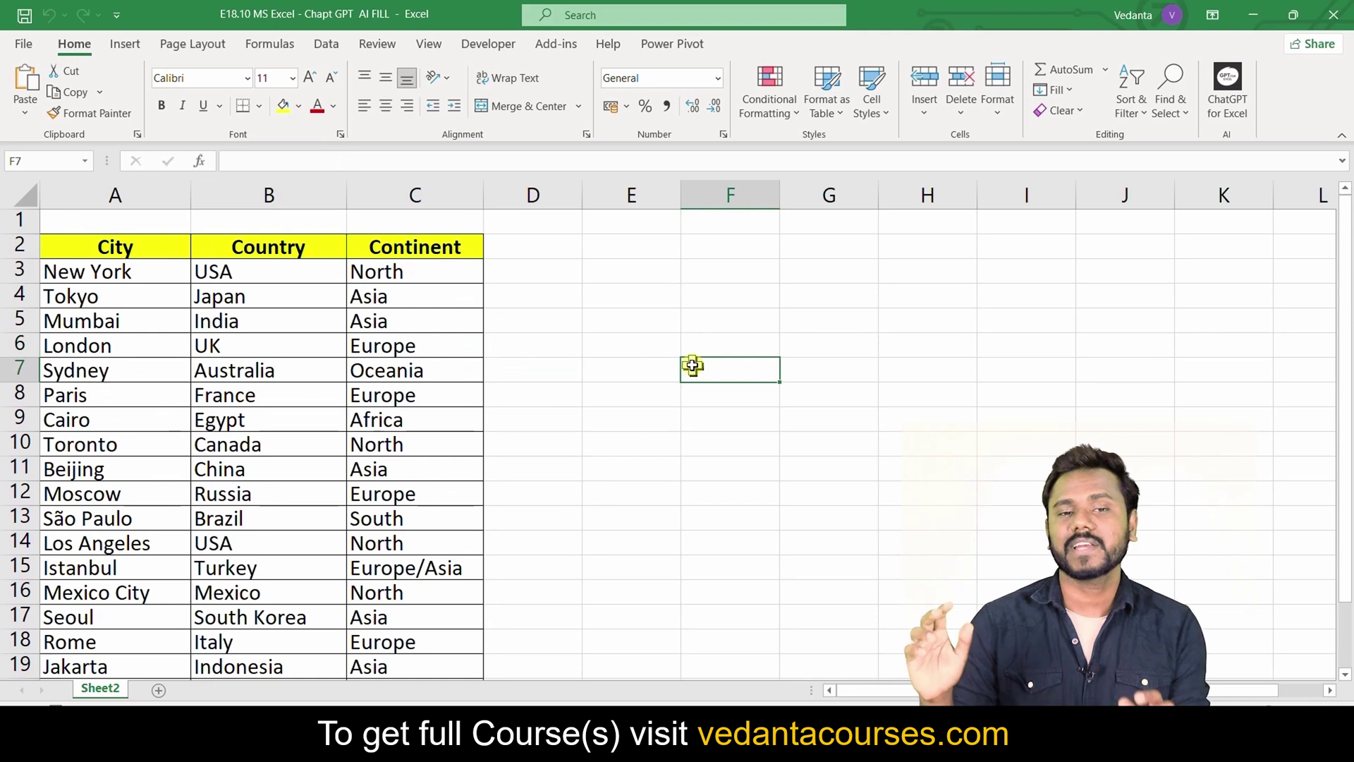